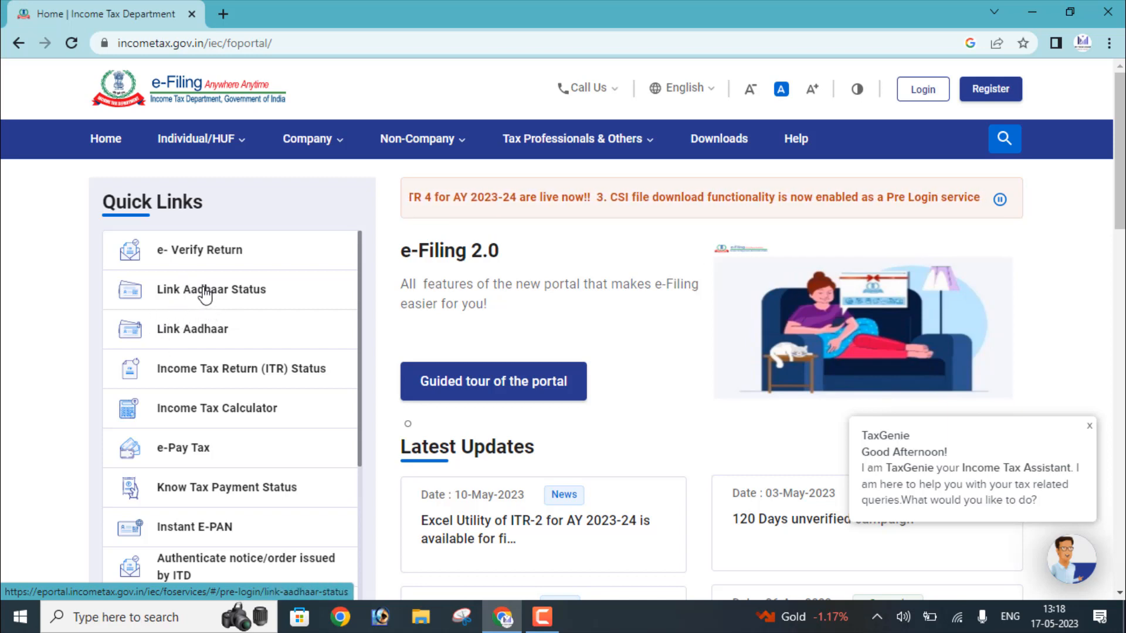
# Open the Link Aadhaar Status page from the home page Quick Links.
pyautogui.click(203, 295)
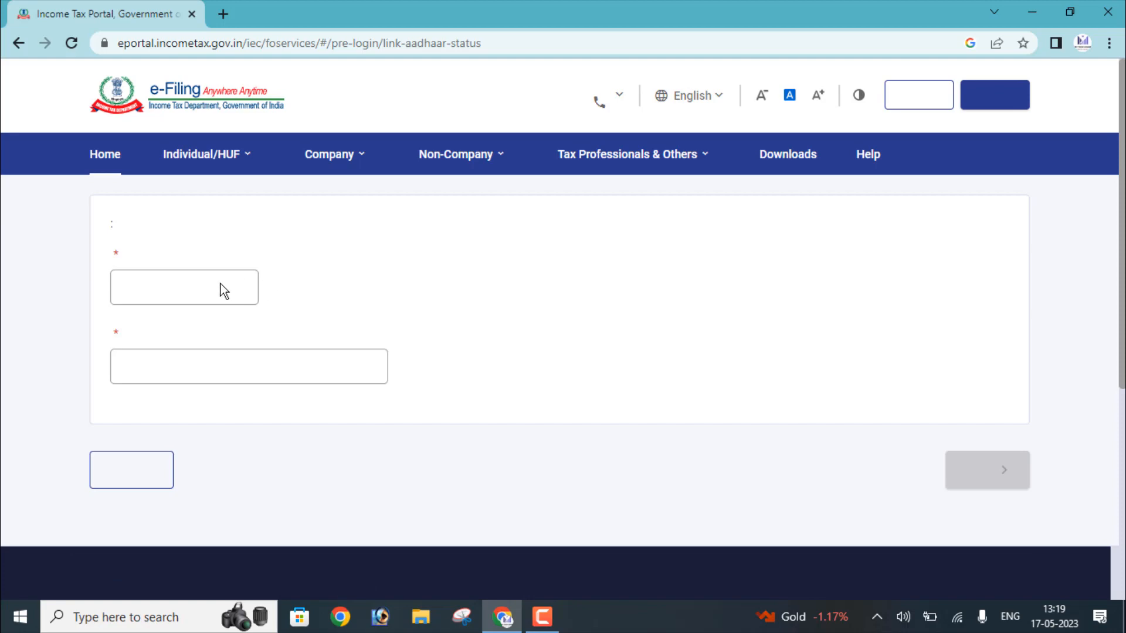
# Enter the PAN and Aadhaar number, close the TaxGenie popup, and view the link status.
pyautogui.click(189, 286)
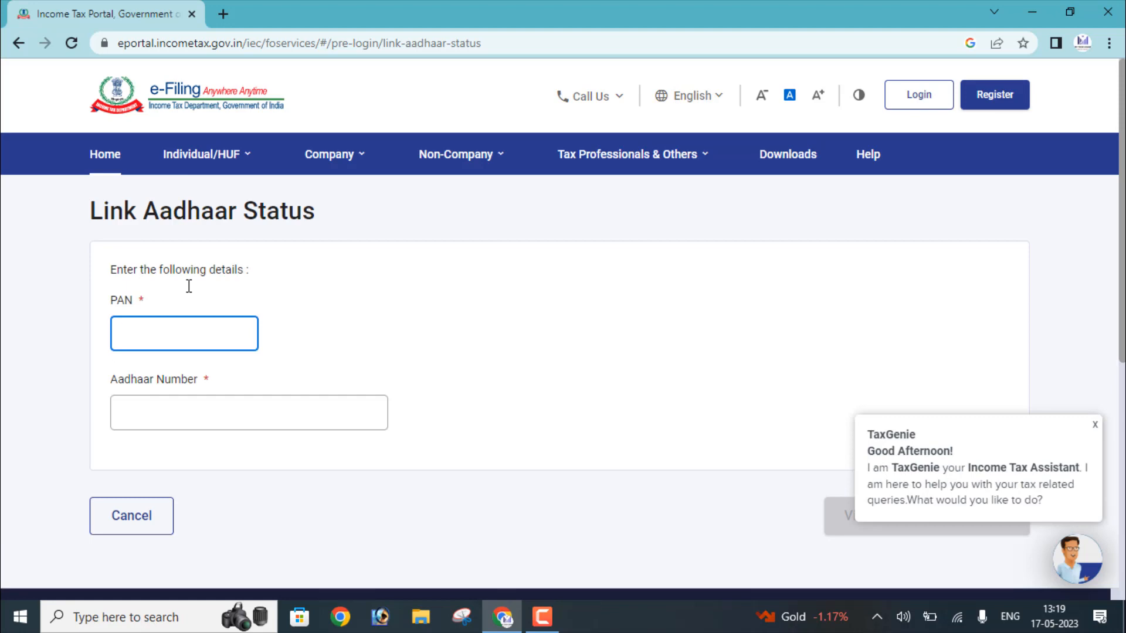
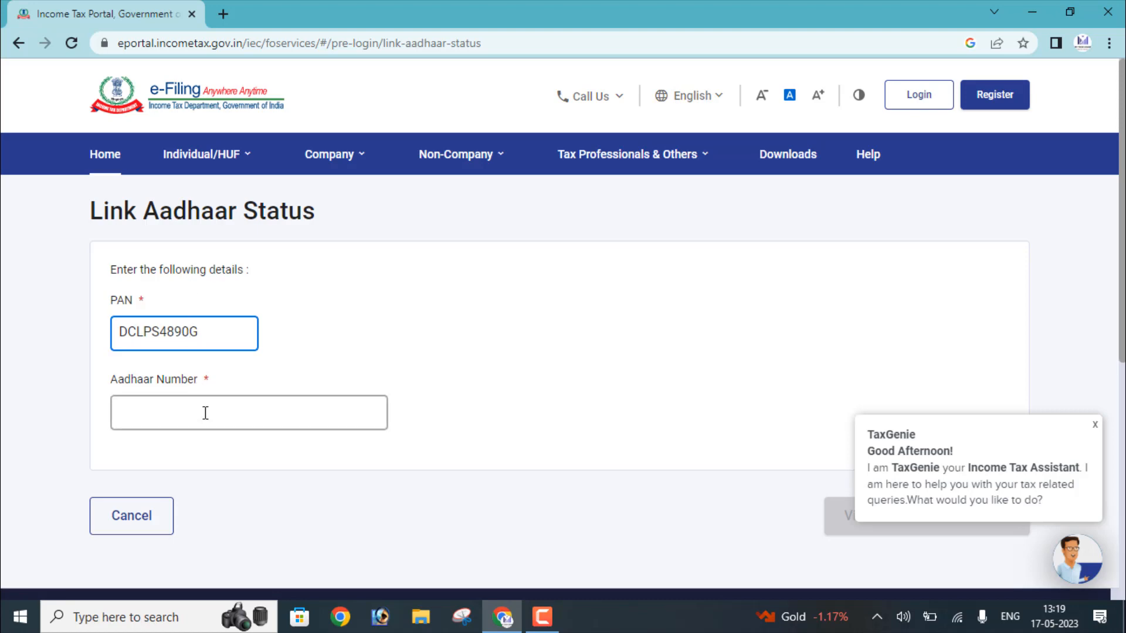
pyautogui.click(205, 413)
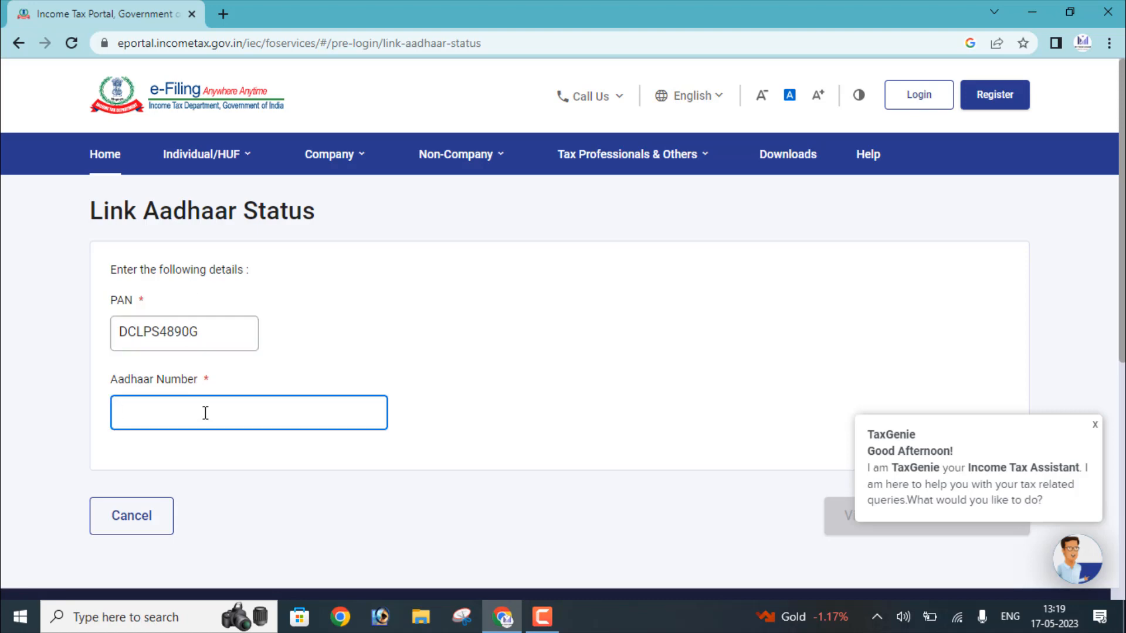
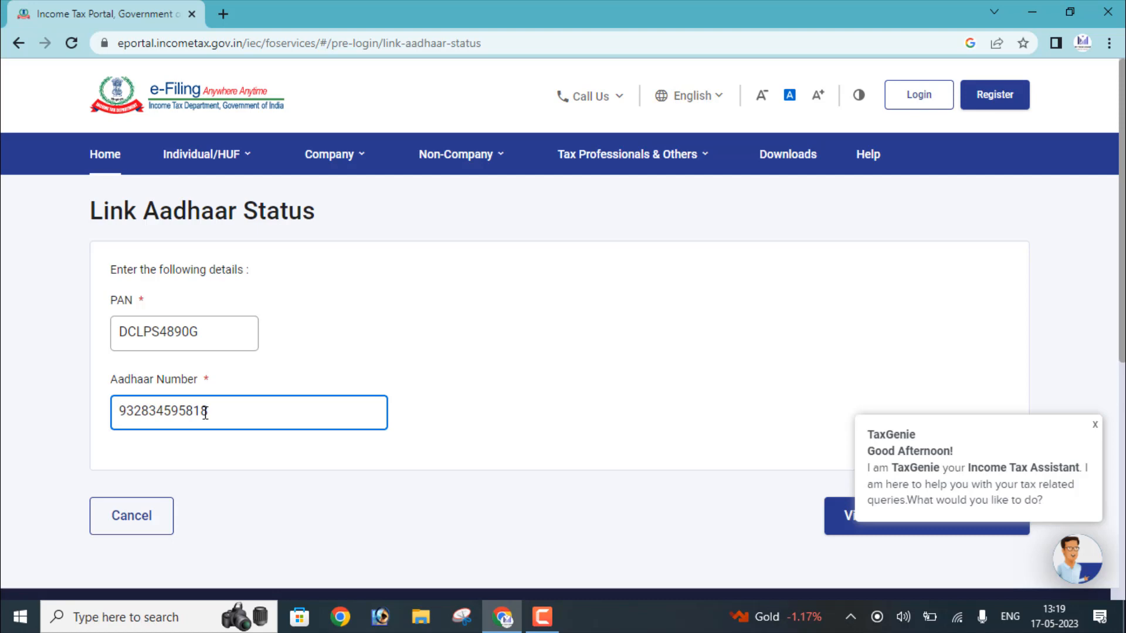
pyautogui.click(1094, 425)
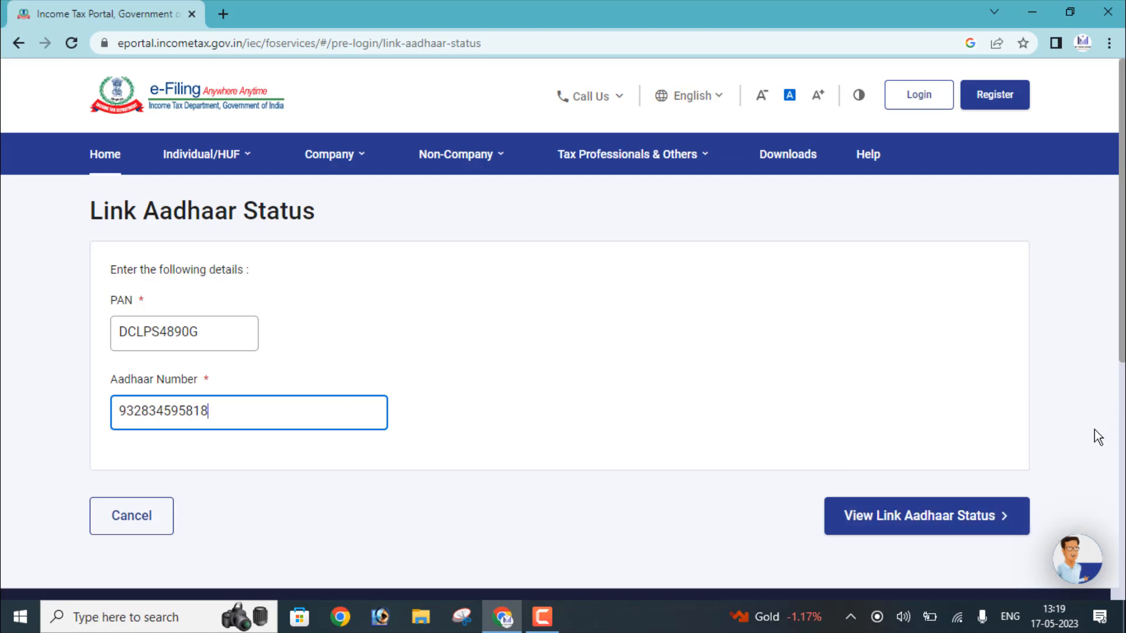
pyautogui.click(930, 535)
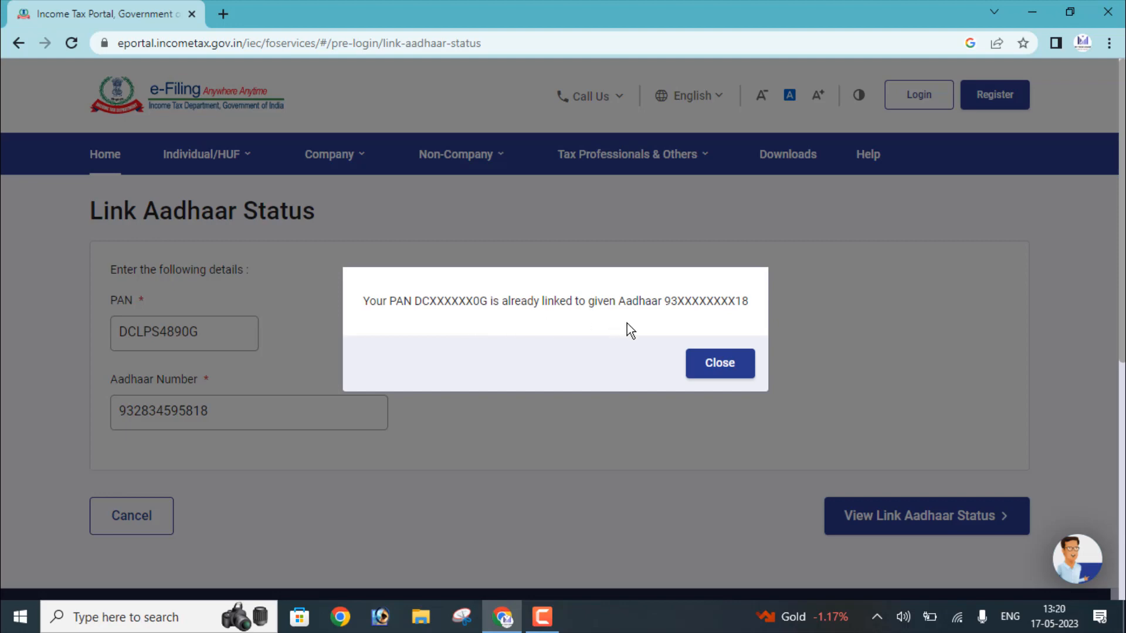
# Close the already-linked status dialog and go back to the portal Home page.
pyautogui.click(705, 364)
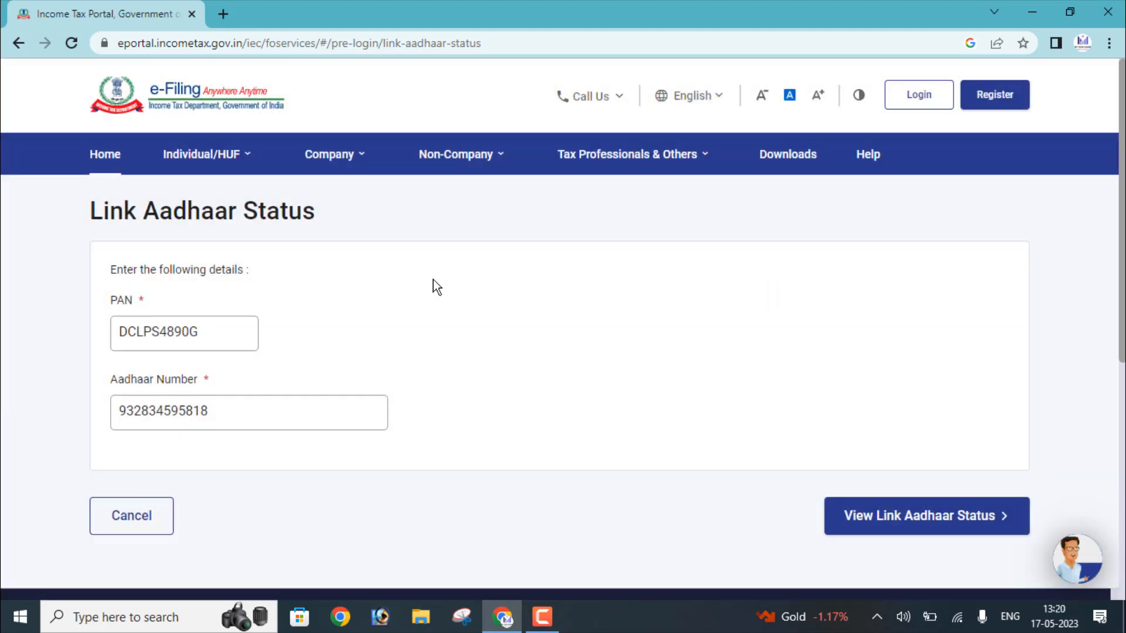
pyautogui.click(103, 169)
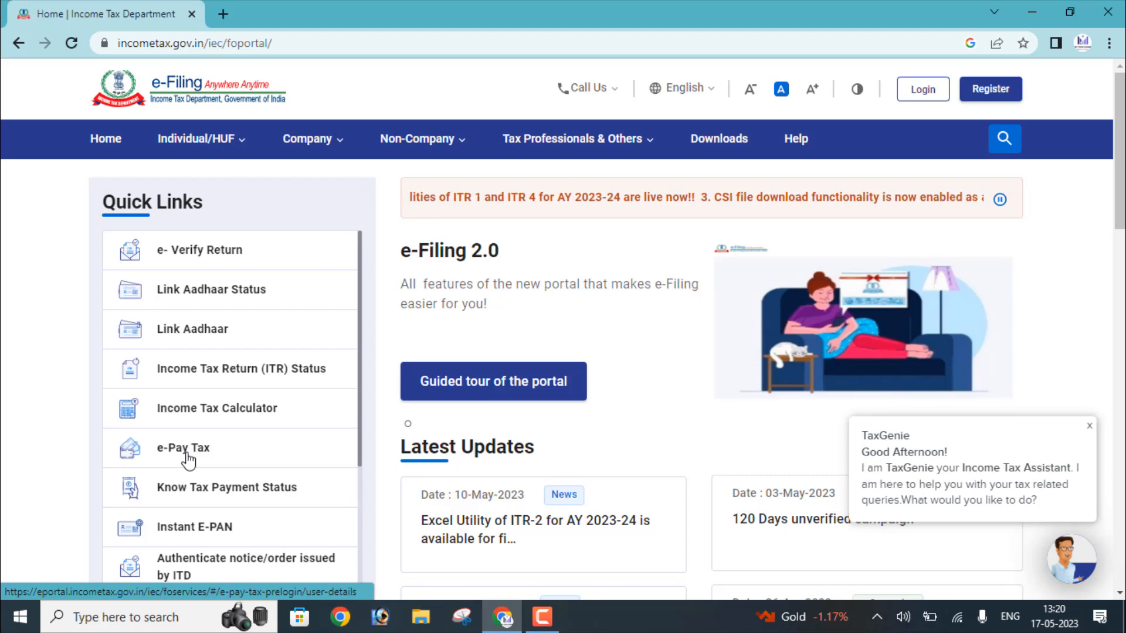
# Open the e-Pay Tax service from the home page Quick Links.
pyautogui.click(186, 455)
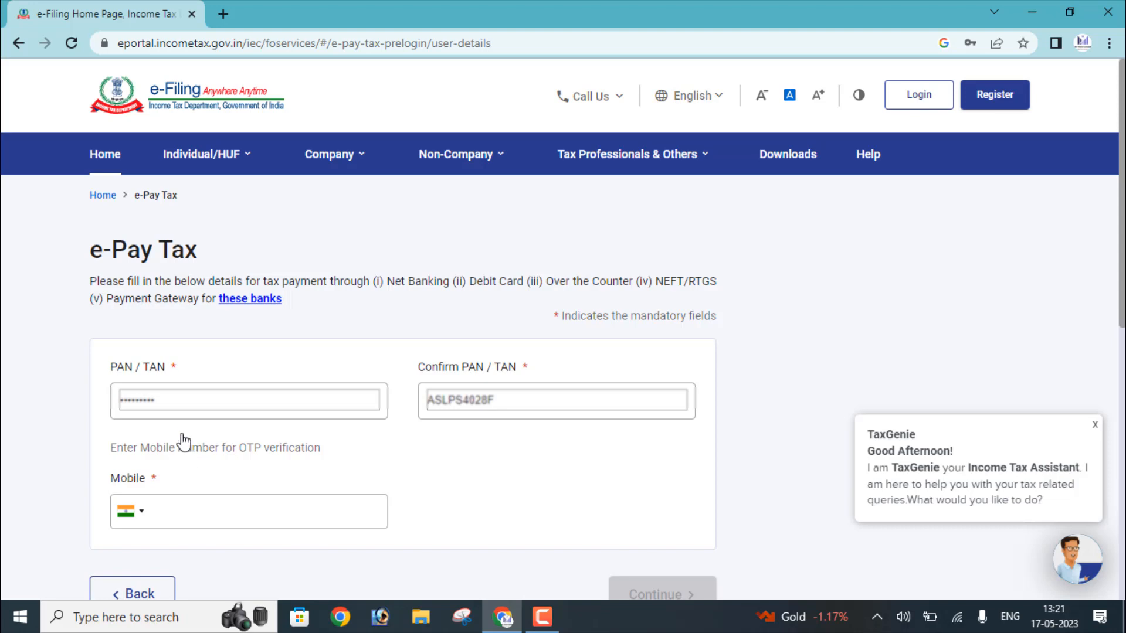
# Replace the prefilled PAN/TAN, fill in Confirm PAN/TAN, and enter the mobile number.
pyautogui.moveTo(176, 403); pyautogui.dragTo(73, 402)
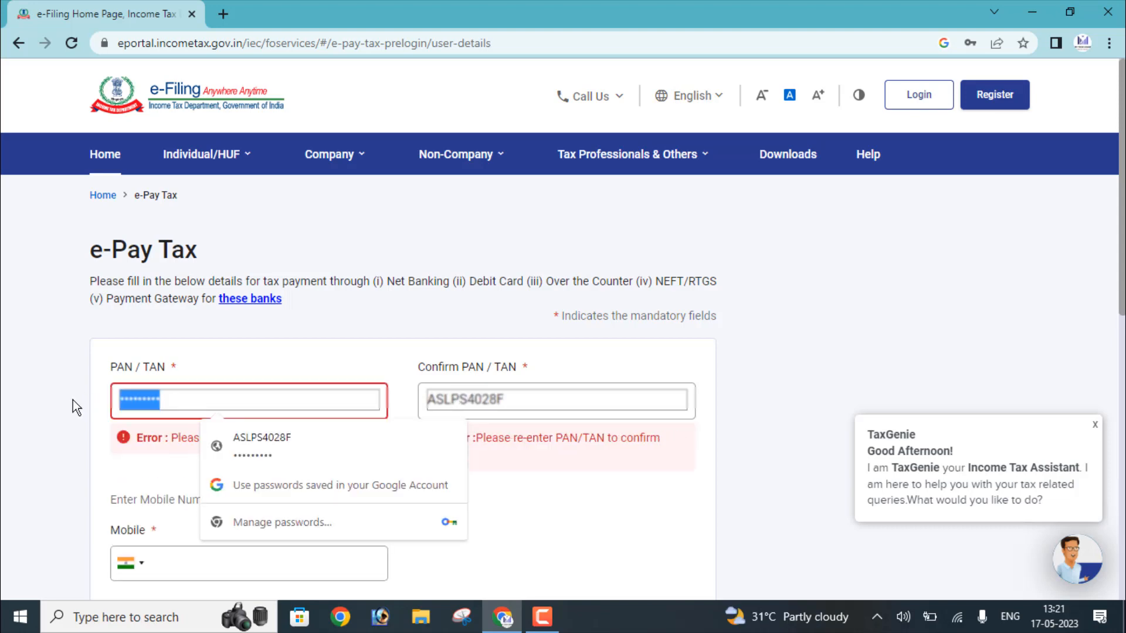
pyautogui.press('BackSpace')
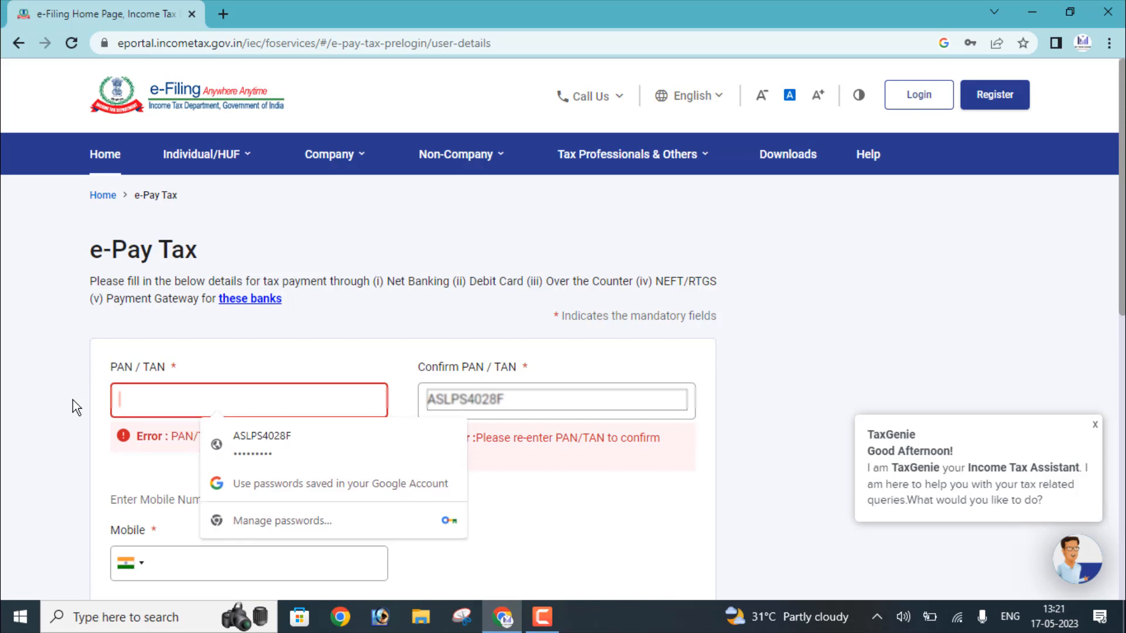
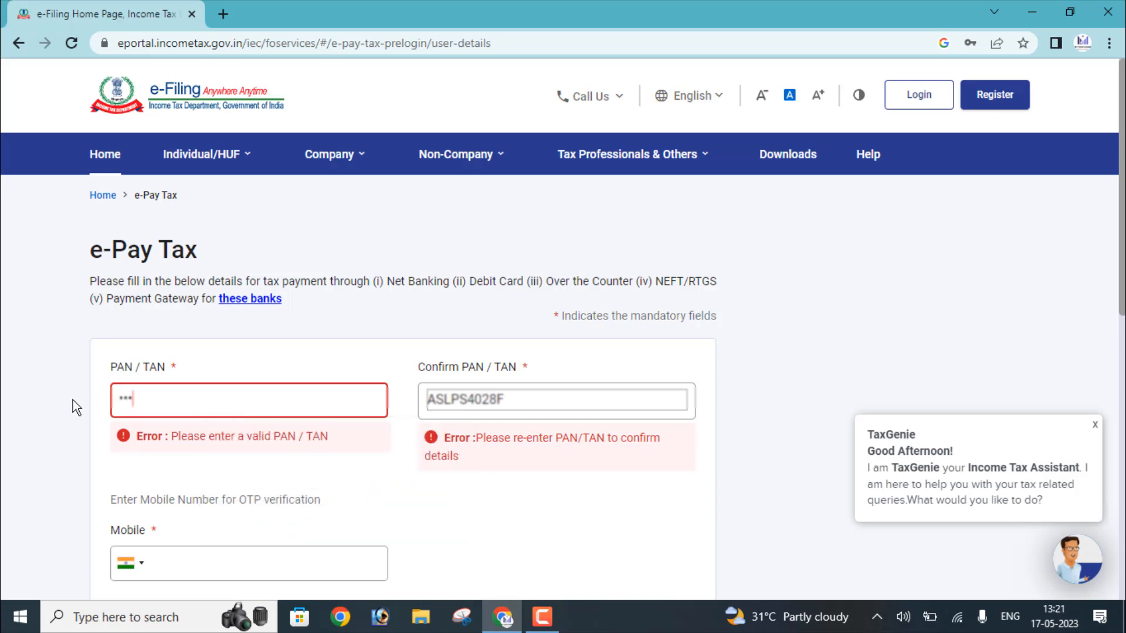
pyautogui.press('Tab')
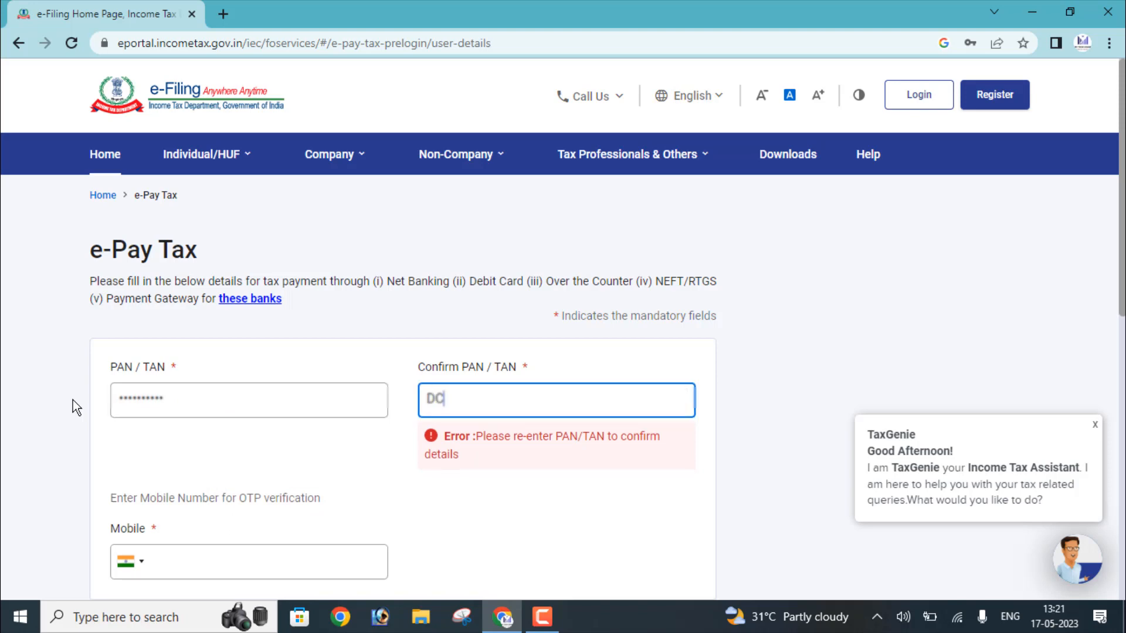
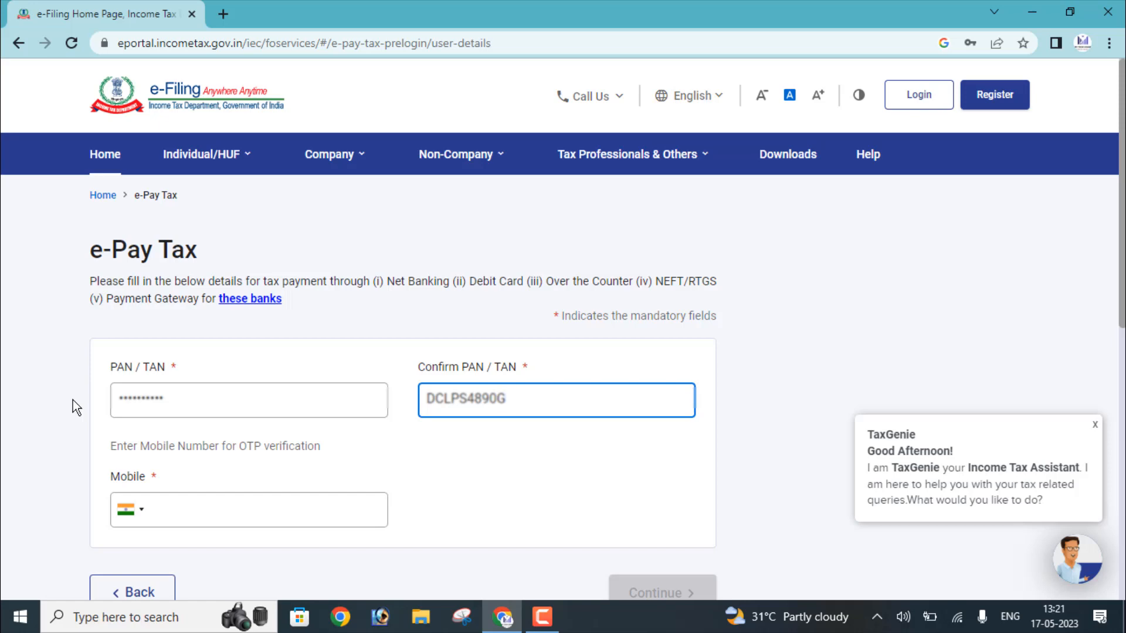
pyautogui.click(227, 520)
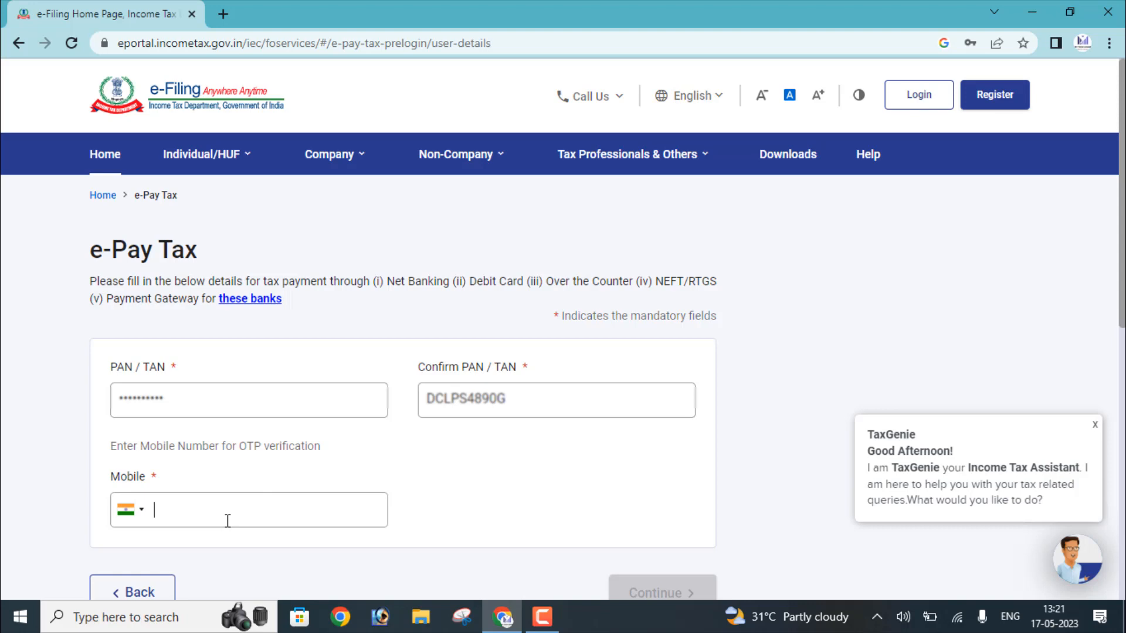
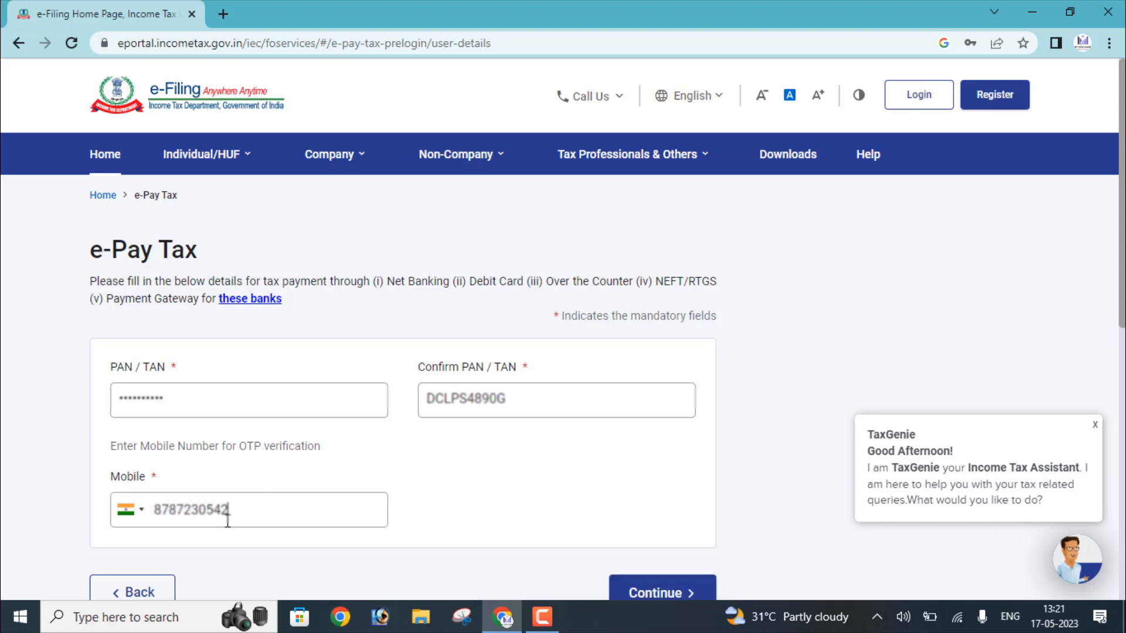
# Request the mobile OTP, decline saving the password, and submit the received OTP.
pyautogui.click(643, 595)
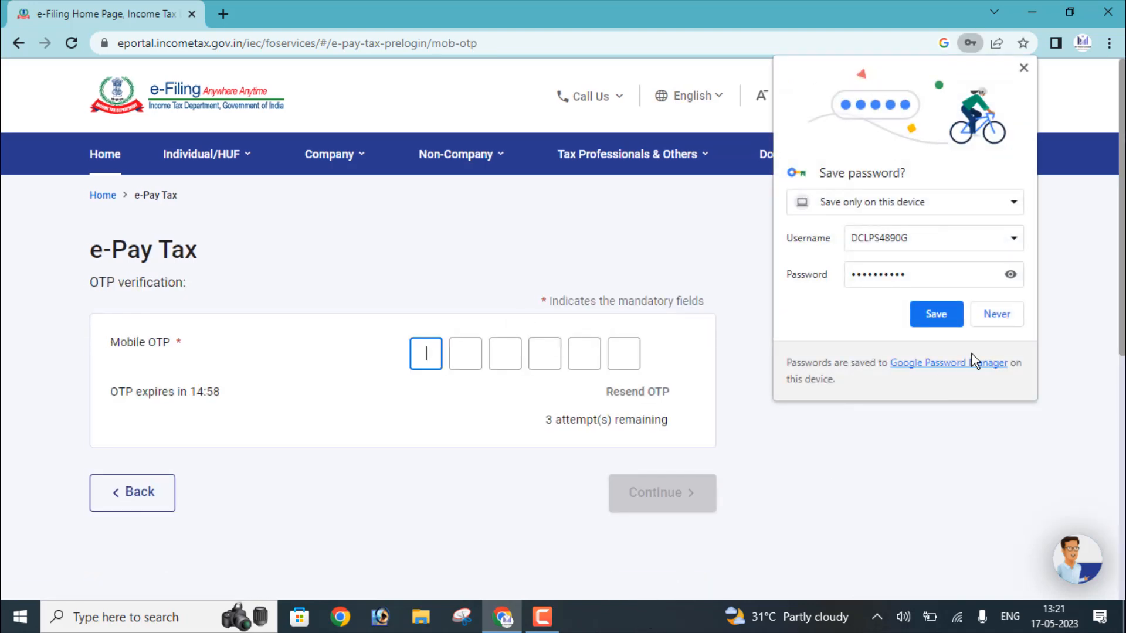
pyautogui.click(988, 325)
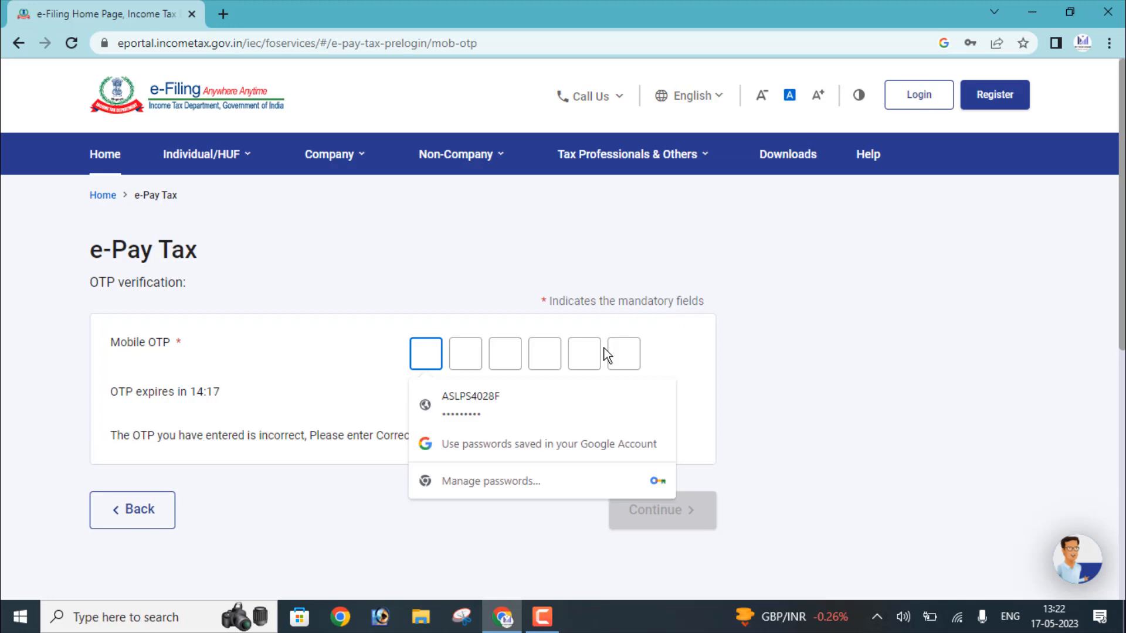
pyautogui.write('•••')
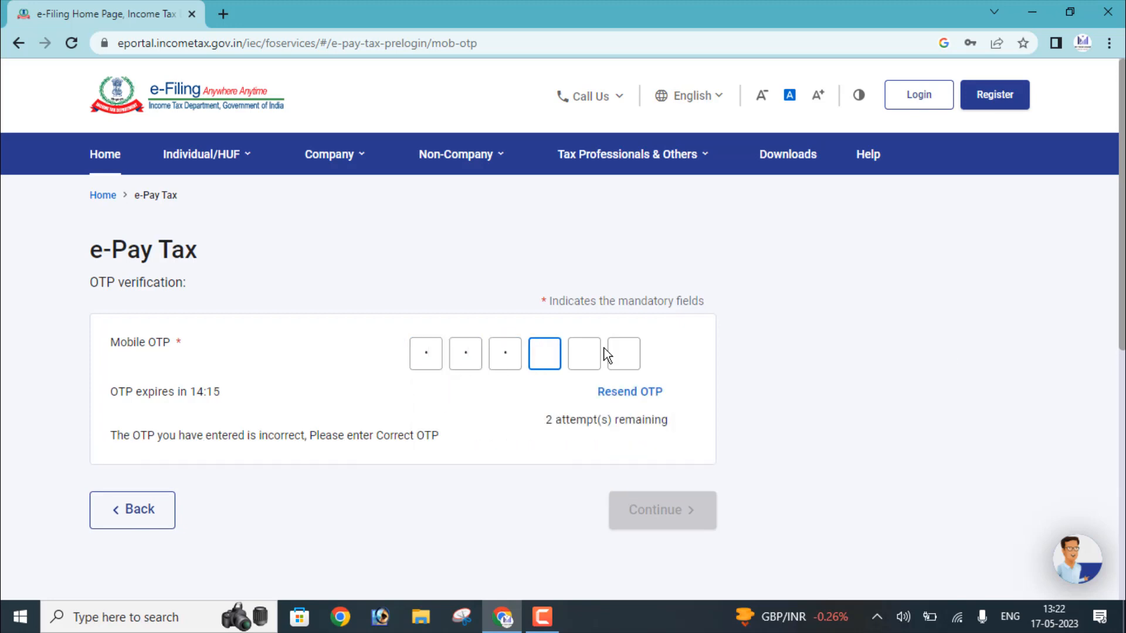
pyautogui.write('•••')
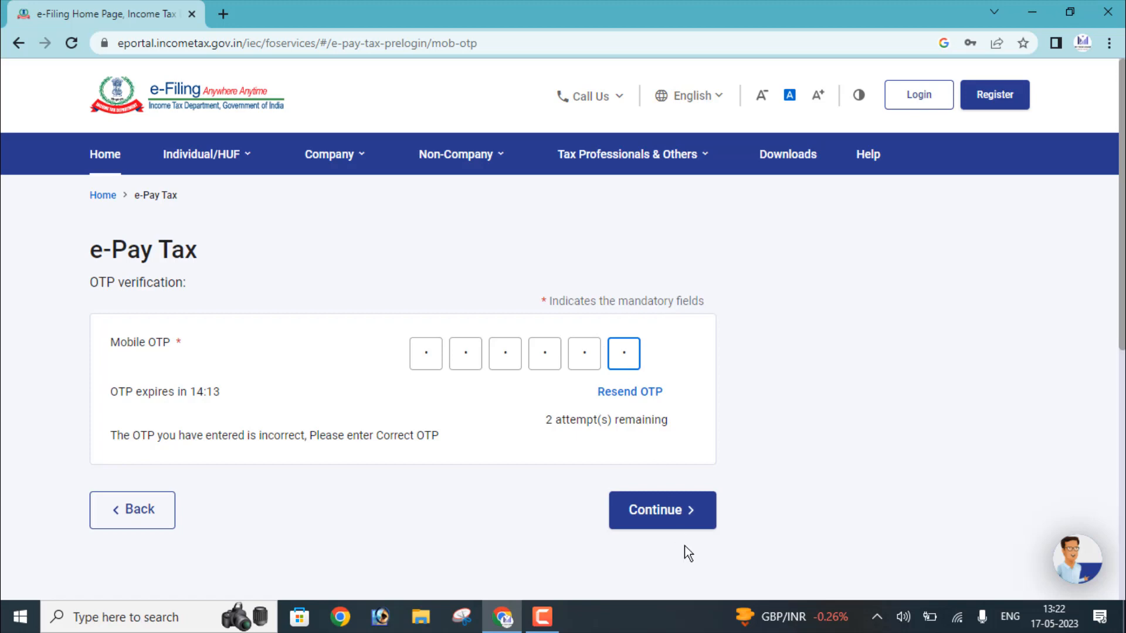
pyautogui.click(641, 520)
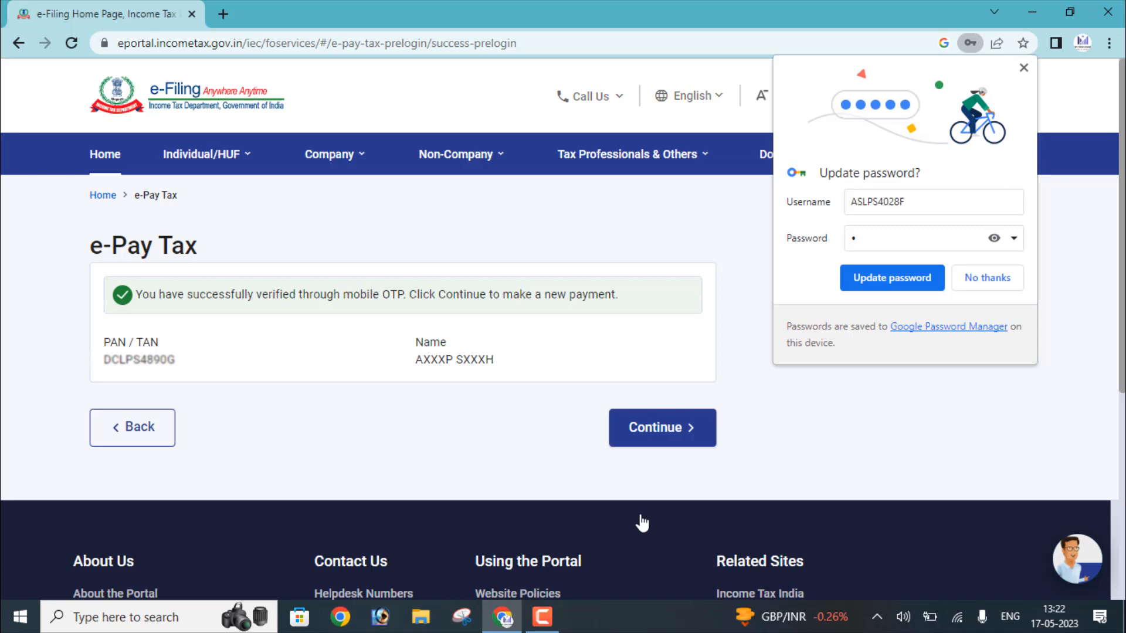
# Dismiss Chrome's password prompt and continue to the new payment category page.
pyautogui.click(970, 270)
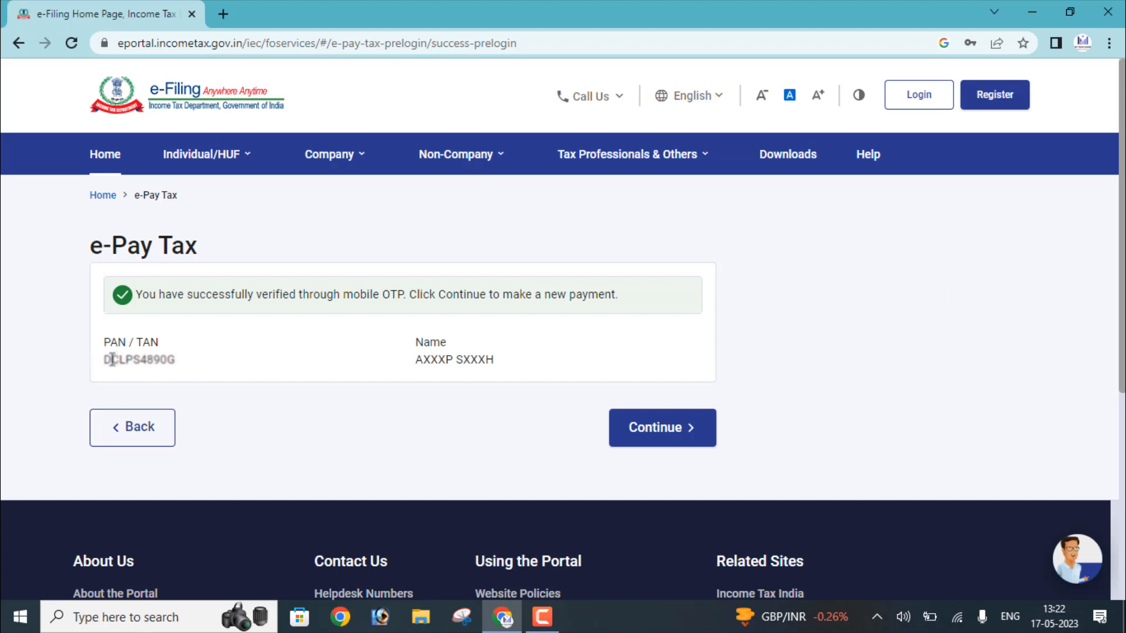
pyautogui.moveTo(112, 359); pyautogui.dragTo(359, 372)
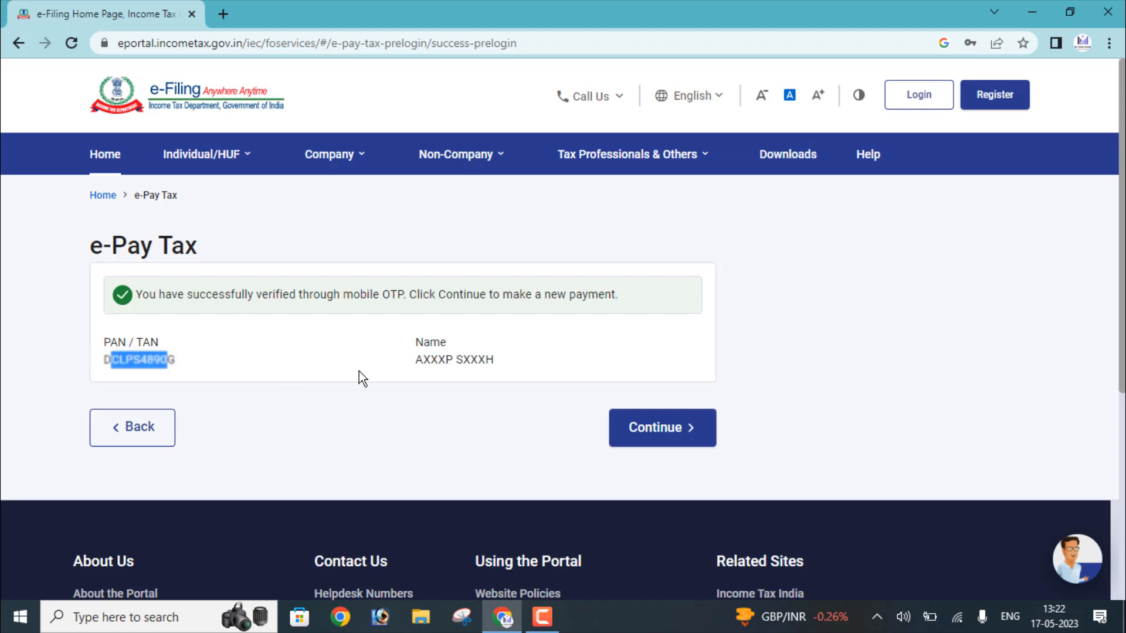
pyautogui.click(630, 427)
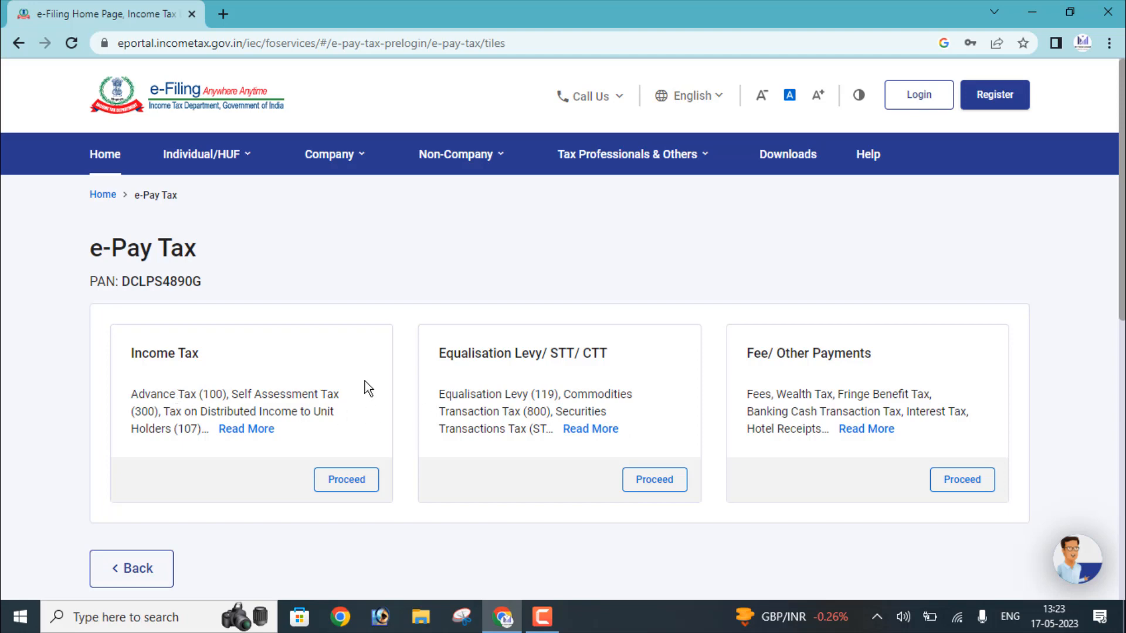
pyautogui.scroll(-3, 1116, 330)
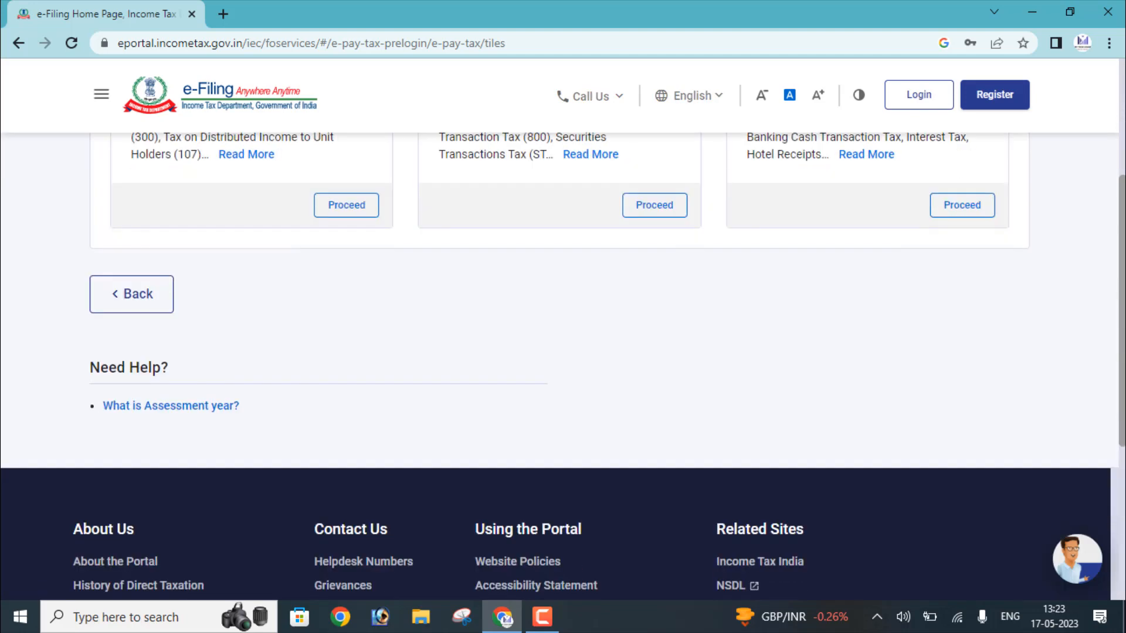
pyautogui.scroll(2, 563, 351)
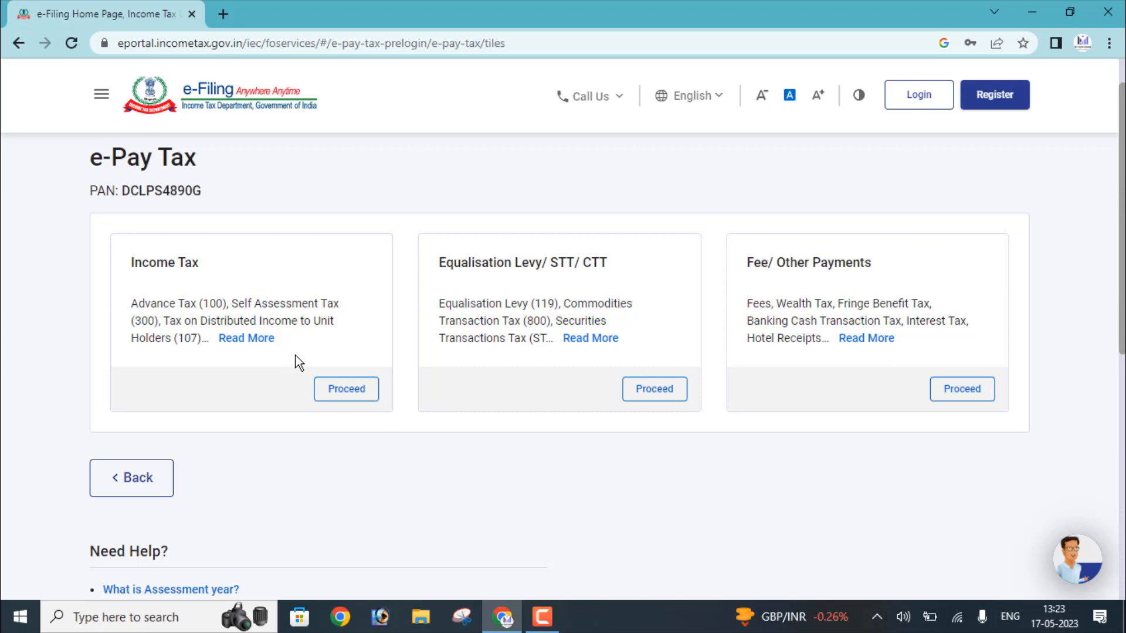
pyautogui.moveTo(249, 343)
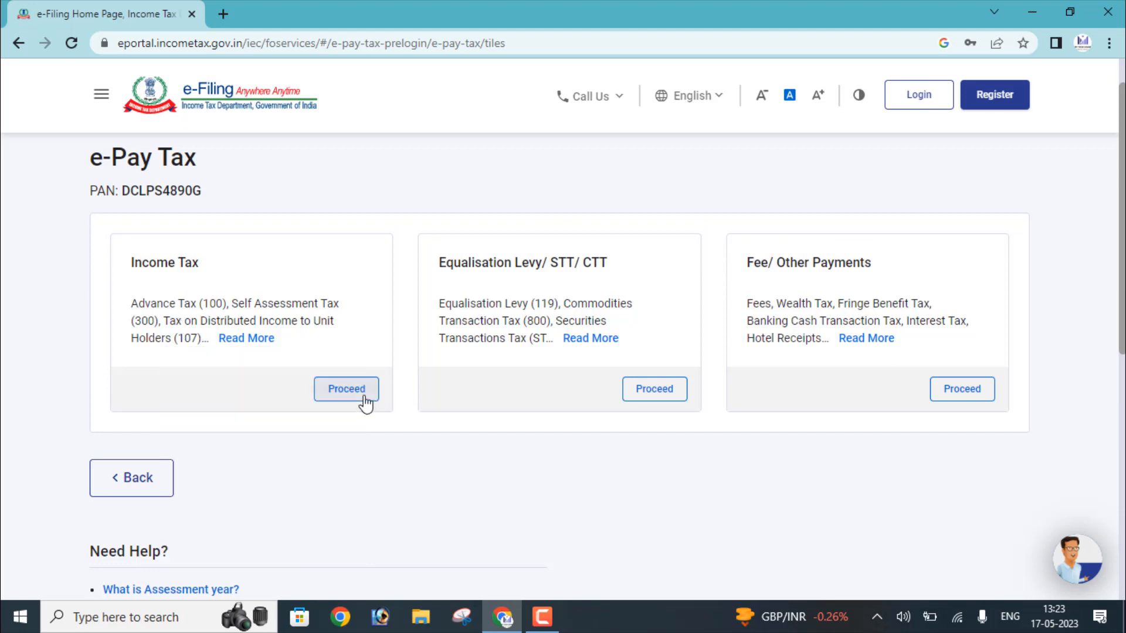
# Choose Income Tax with assessment year 2023-24 and payment type Other Receipts (500).
pyautogui.click(363, 398)
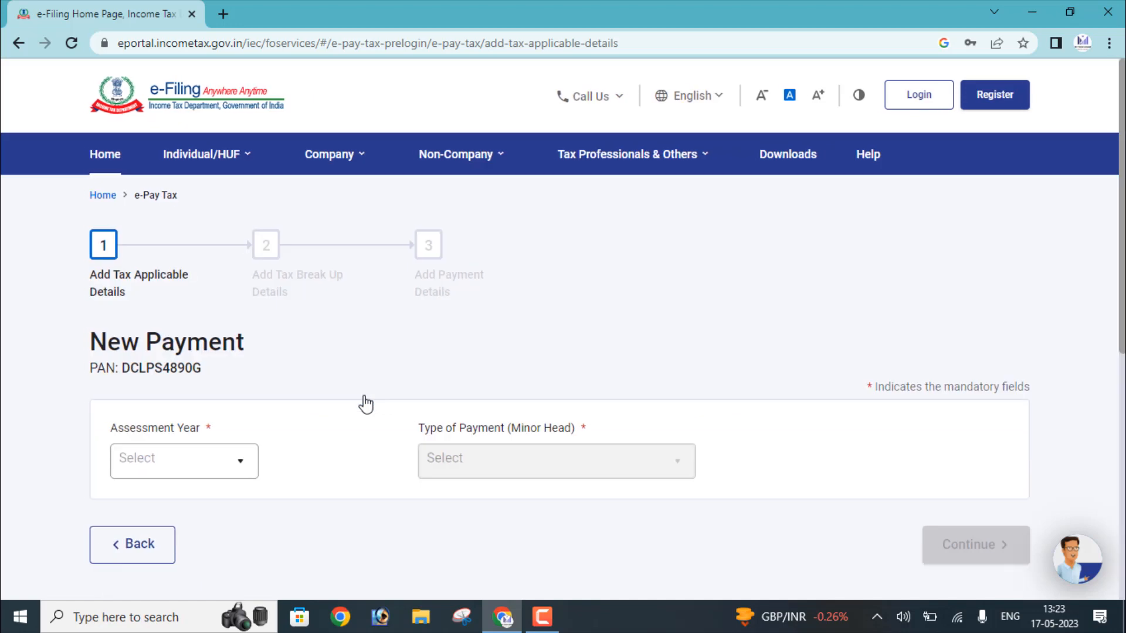
pyautogui.click(168, 463)
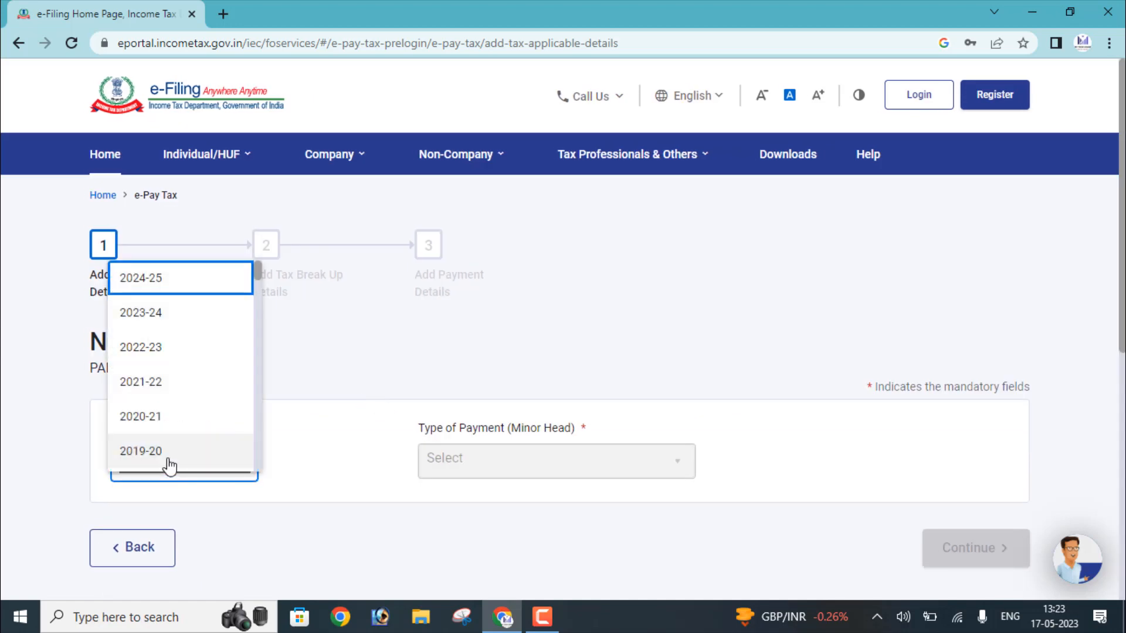
pyautogui.click(166, 317)
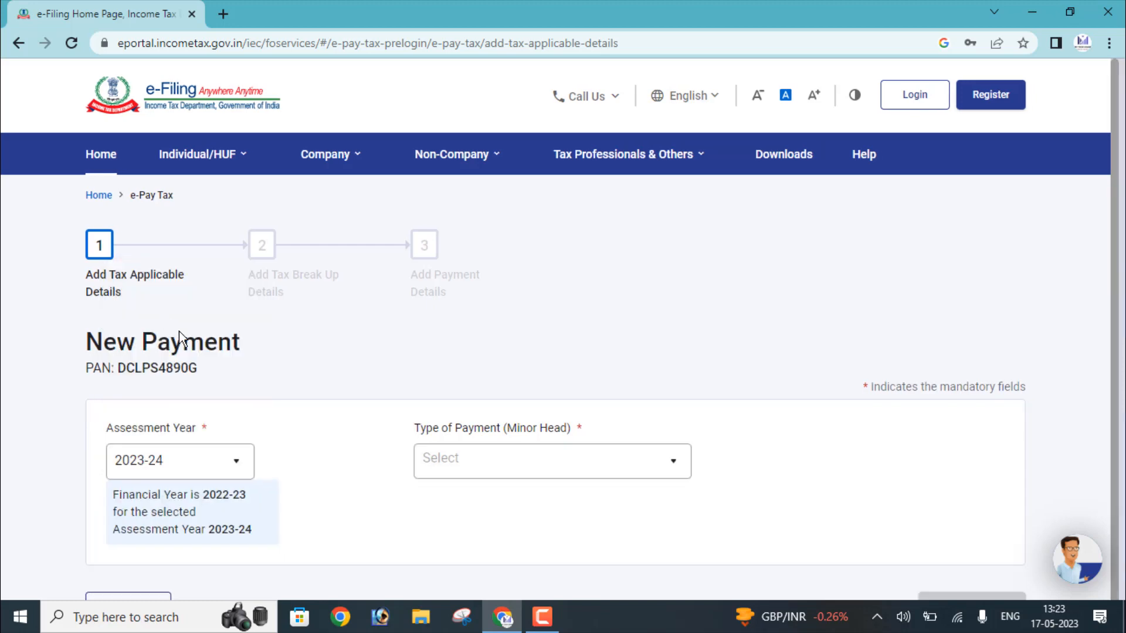
pyautogui.click(485, 465)
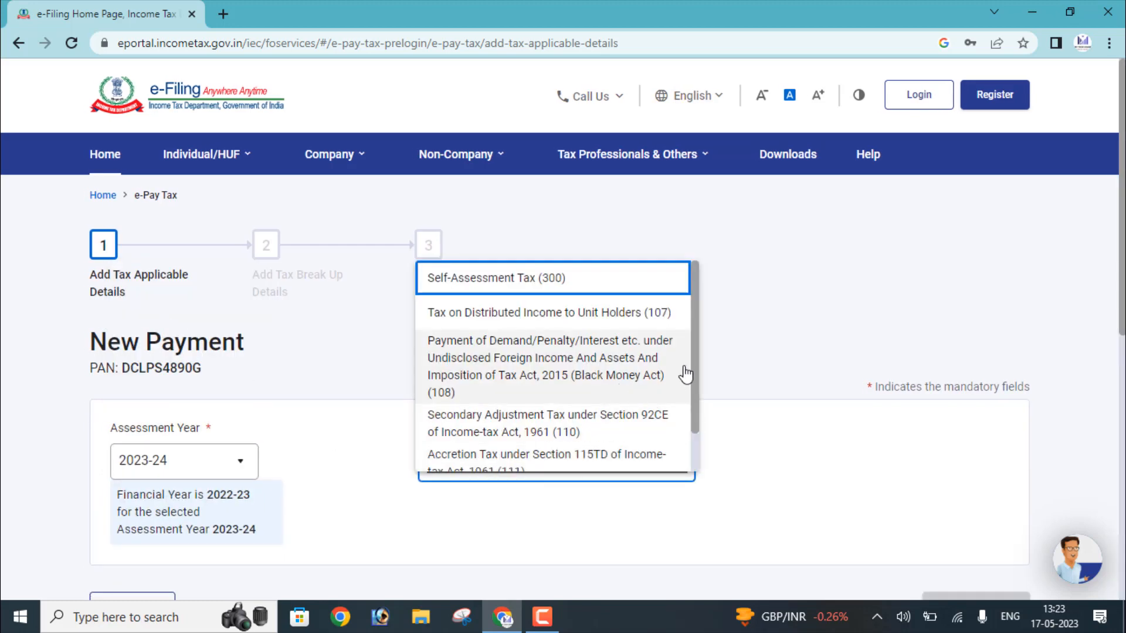
pyautogui.moveTo(691, 360); pyautogui.dragTo(692, 273)
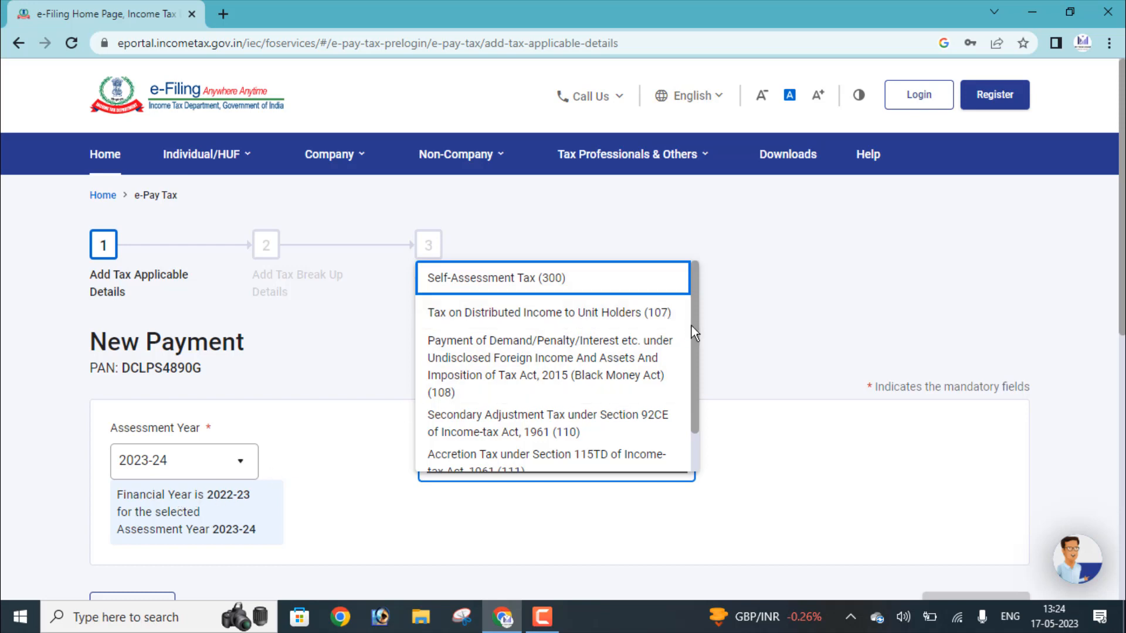
pyautogui.moveTo(692, 325); pyautogui.dragTo(688, 396)
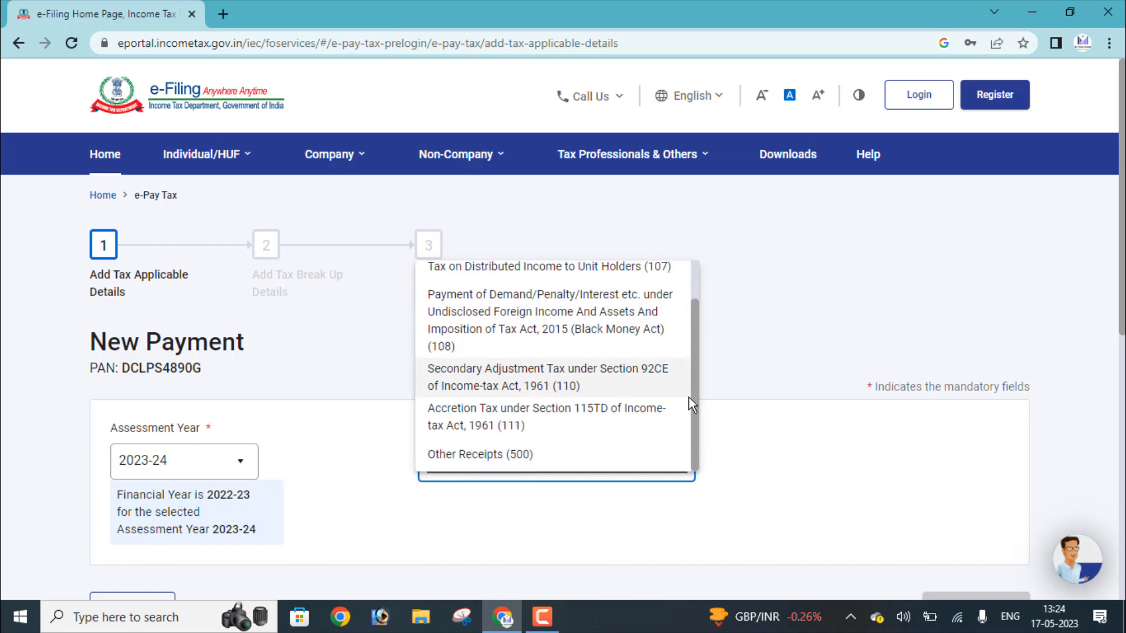
pyautogui.click(510, 460)
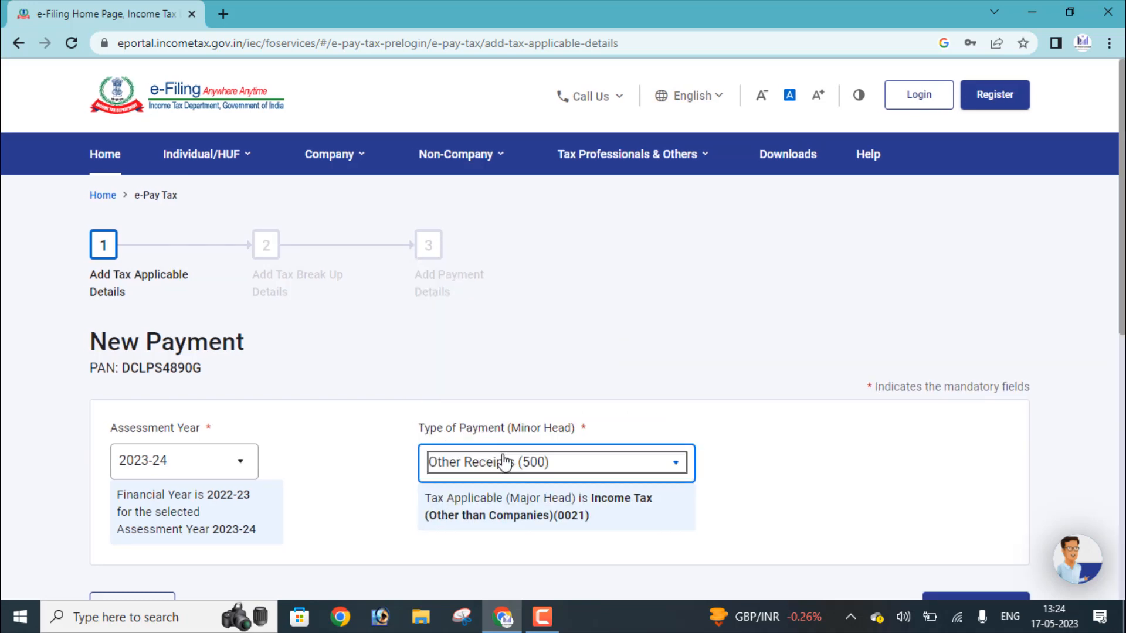
pyautogui.scroll(-3, 1037, 385)
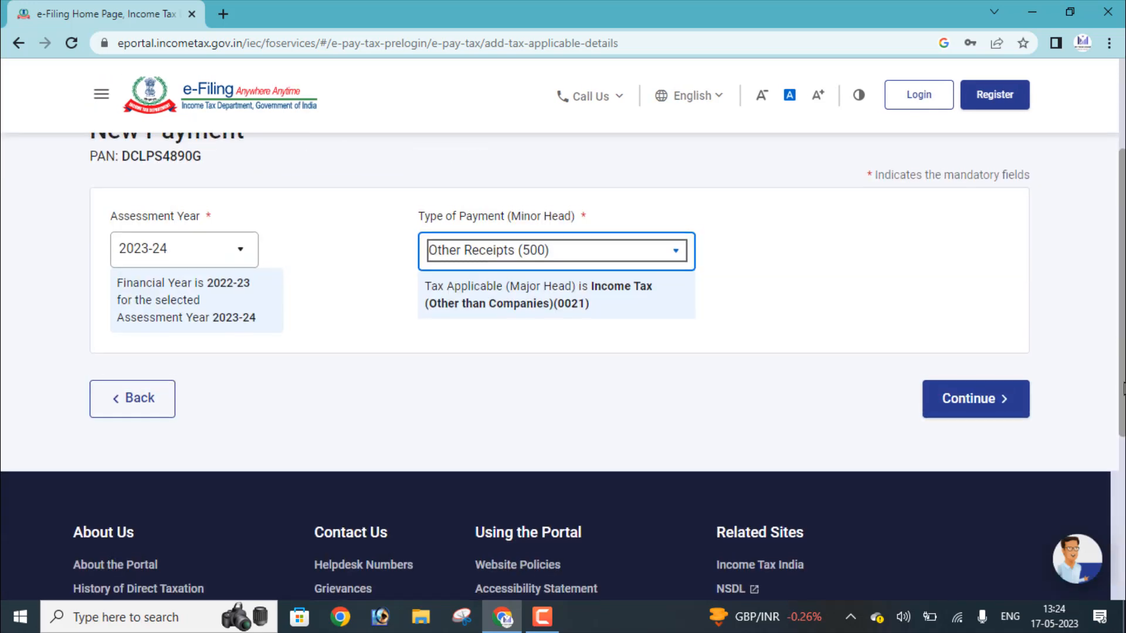
# Review the tax breakup showing ₹1,000 under Others and continue to payment mode.
pyautogui.click(1002, 410)
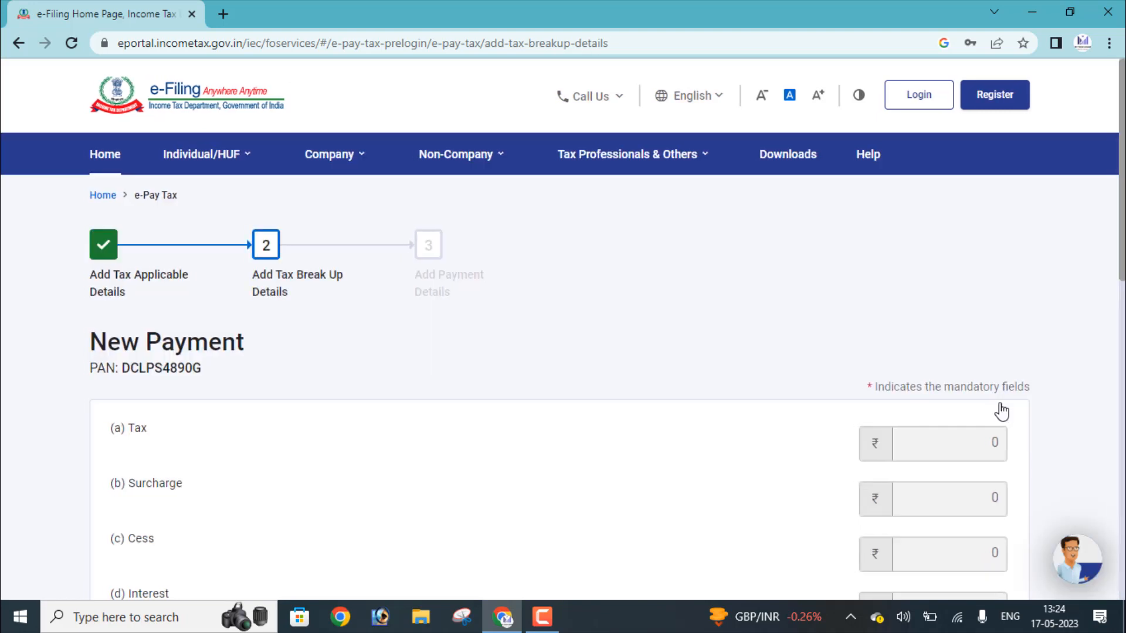
pyautogui.scroll(-2, 1118, 329)
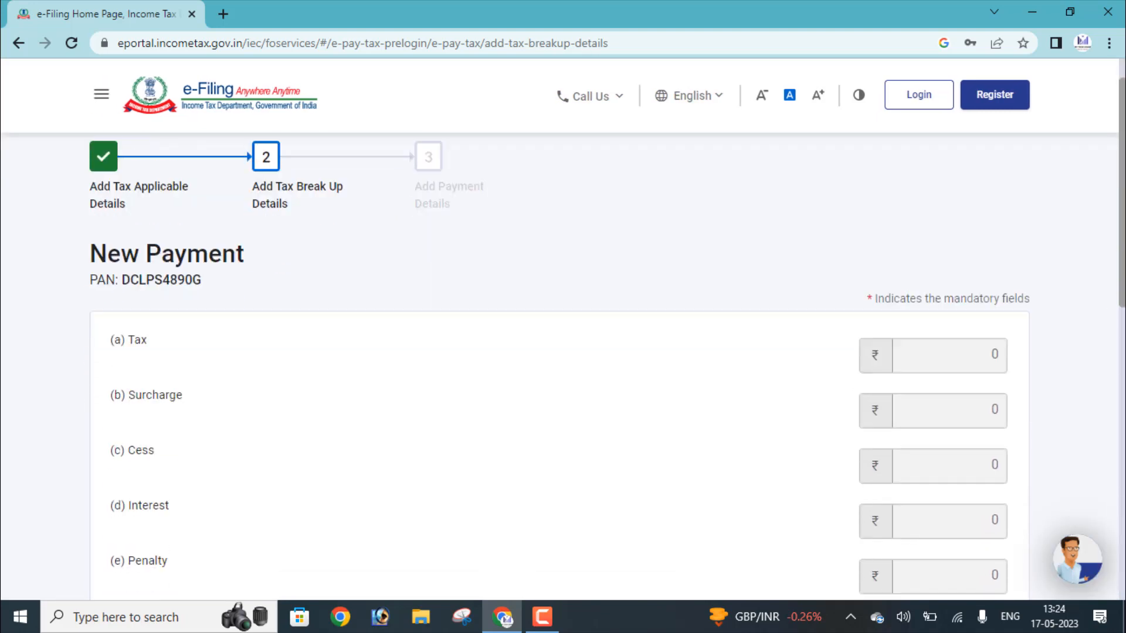
pyautogui.scroll(-2, 560, 371)
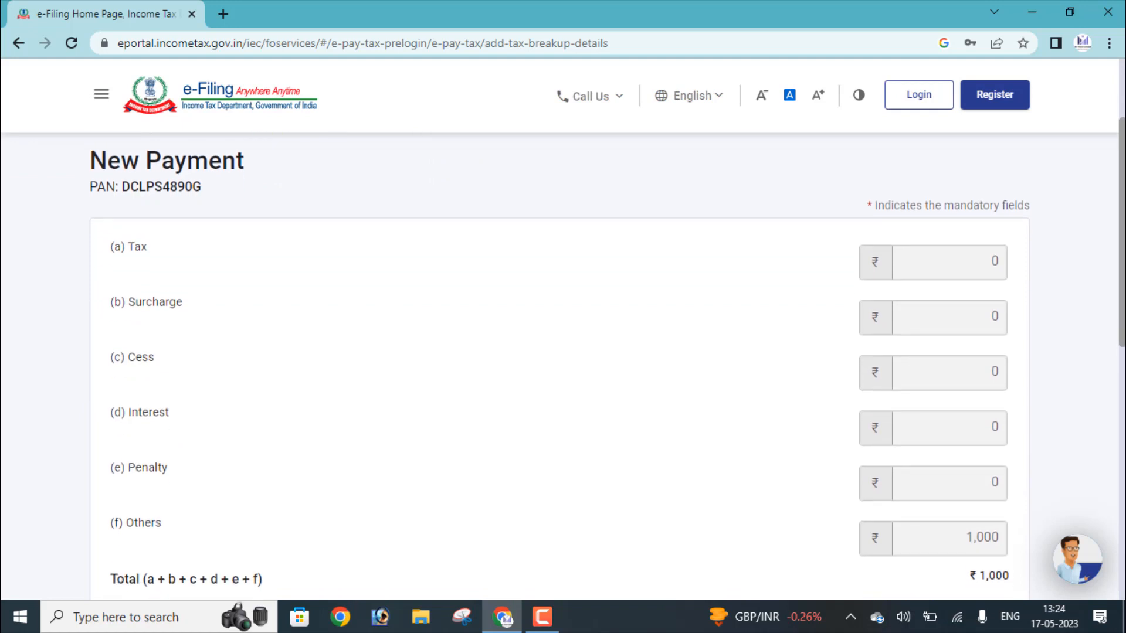
pyautogui.scroll(-3, 897, 420)
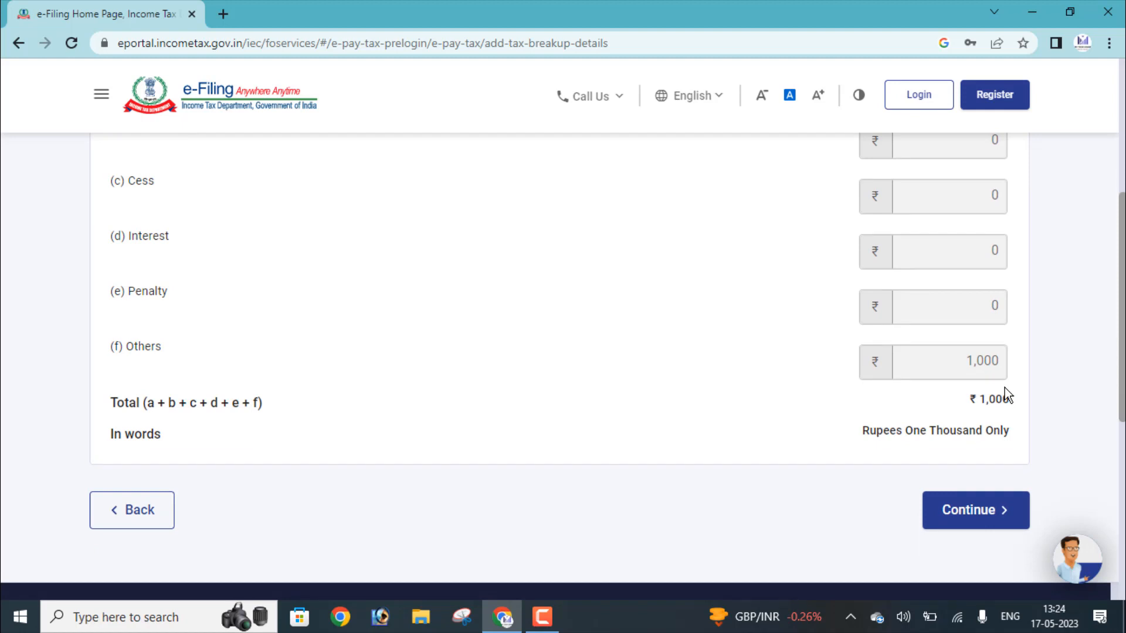
pyautogui.click(953, 518)
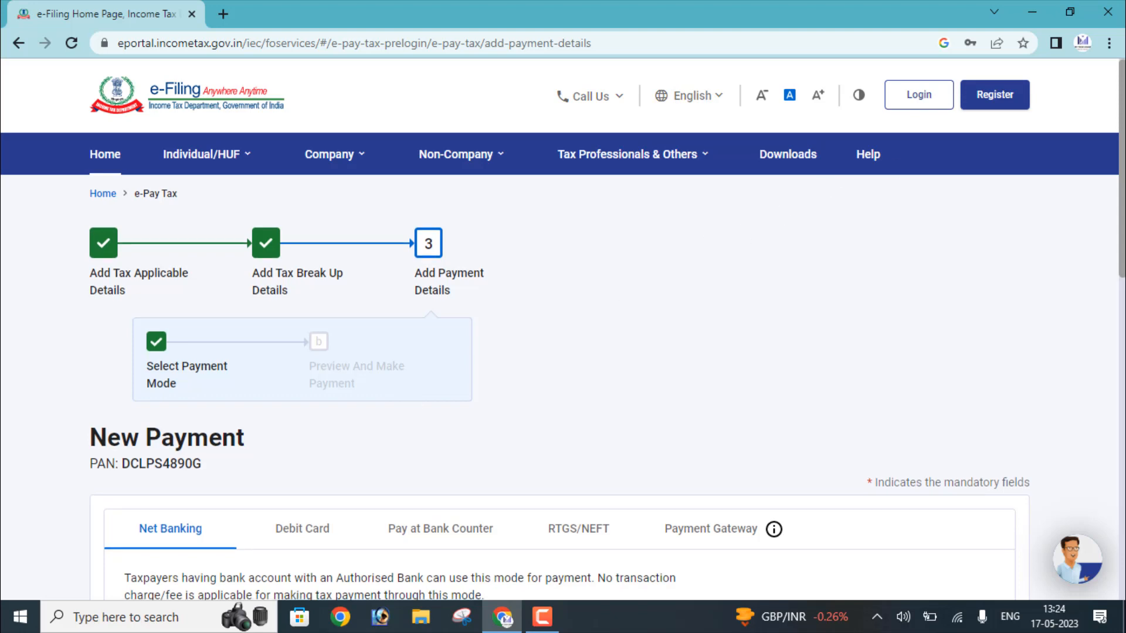
# Select Net Banking with State Bank Of India and continue to the payment preview.
pyautogui.scroll(-2, 1122, 304)
pyautogui.scroll(-3, 1122, 304)
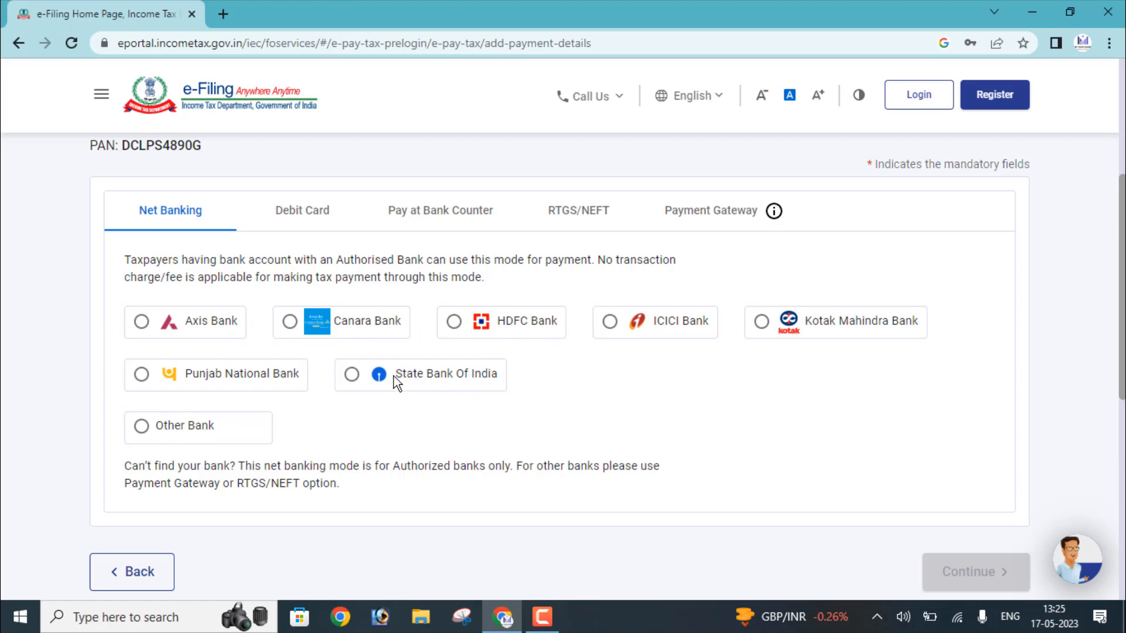
pyautogui.click(315, 227)
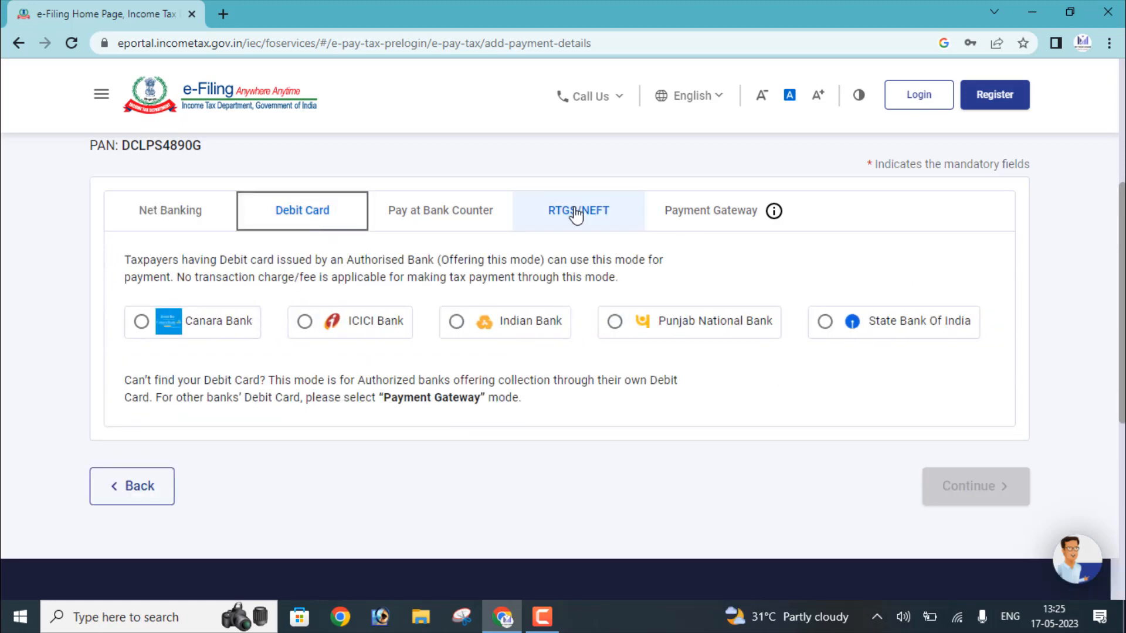
pyautogui.click(672, 221)
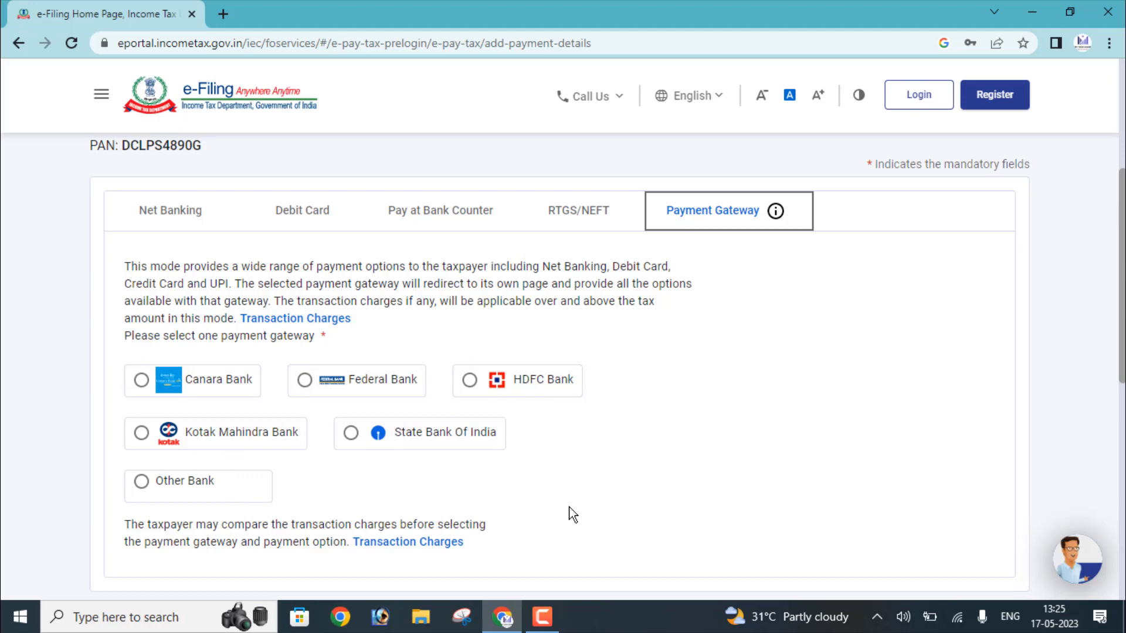
pyautogui.click(179, 222)
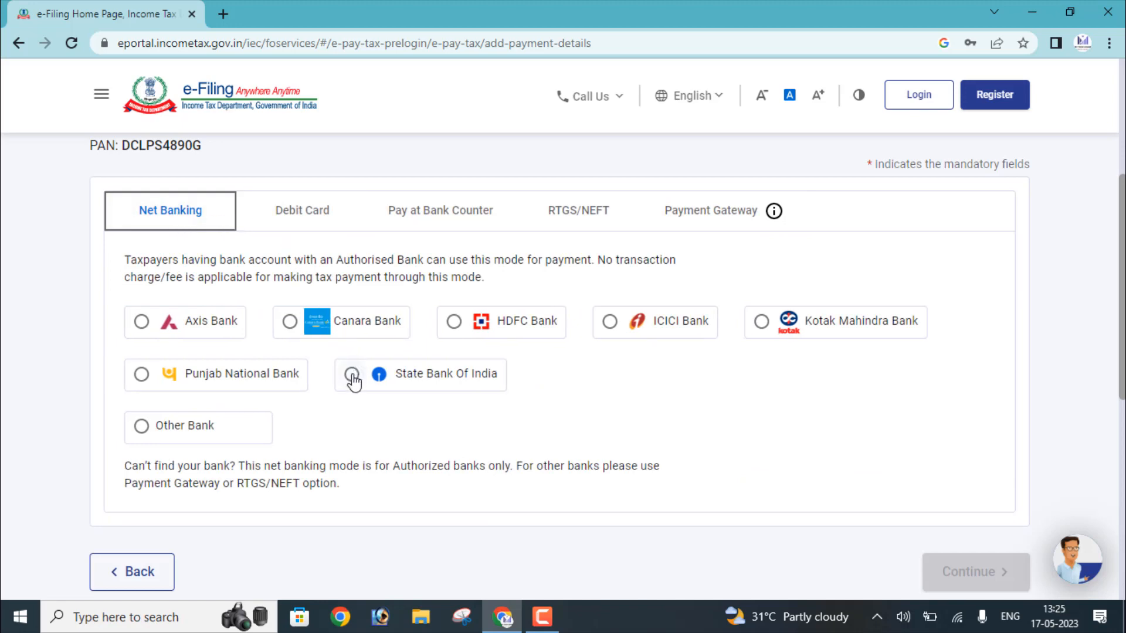
pyautogui.click(352, 375)
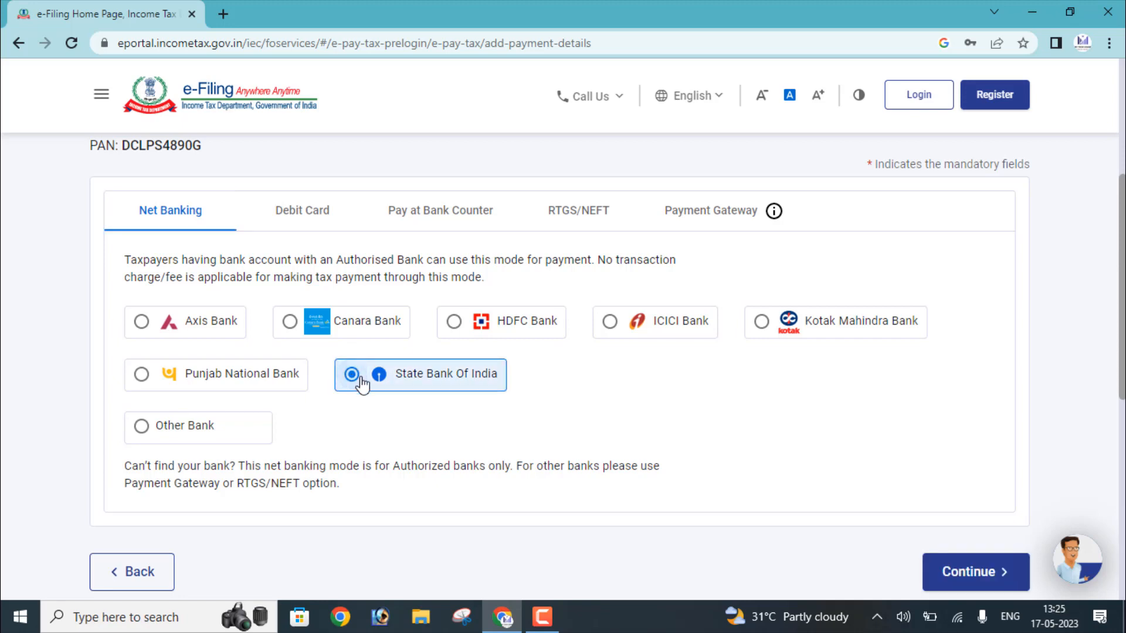
pyautogui.click(983, 581)
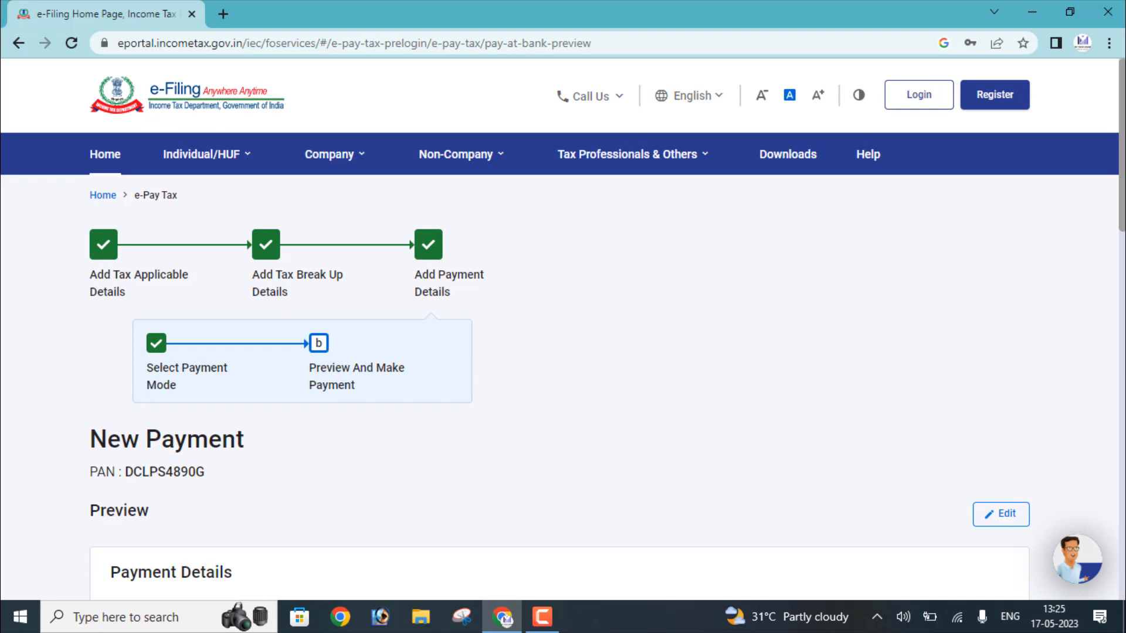
# Review the ₹1,000 Other Receipts tax break-up on the Preview page and choose Pay Now.
pyautogui.scroll(-5, 274, 209)
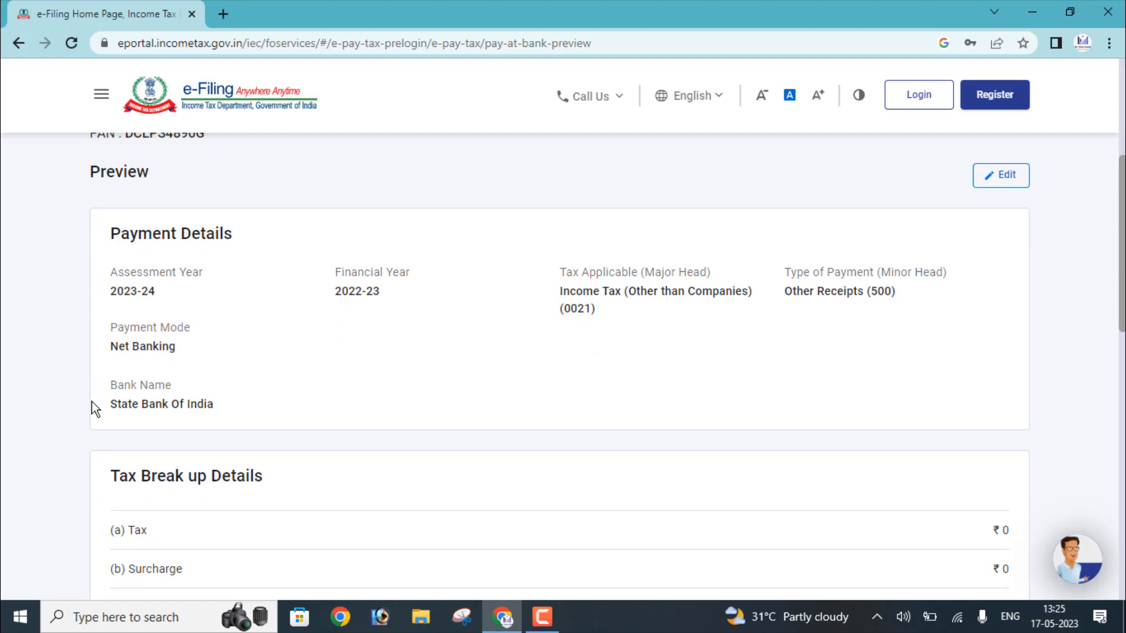
pyautogui.scroll(-6, 560, 360)
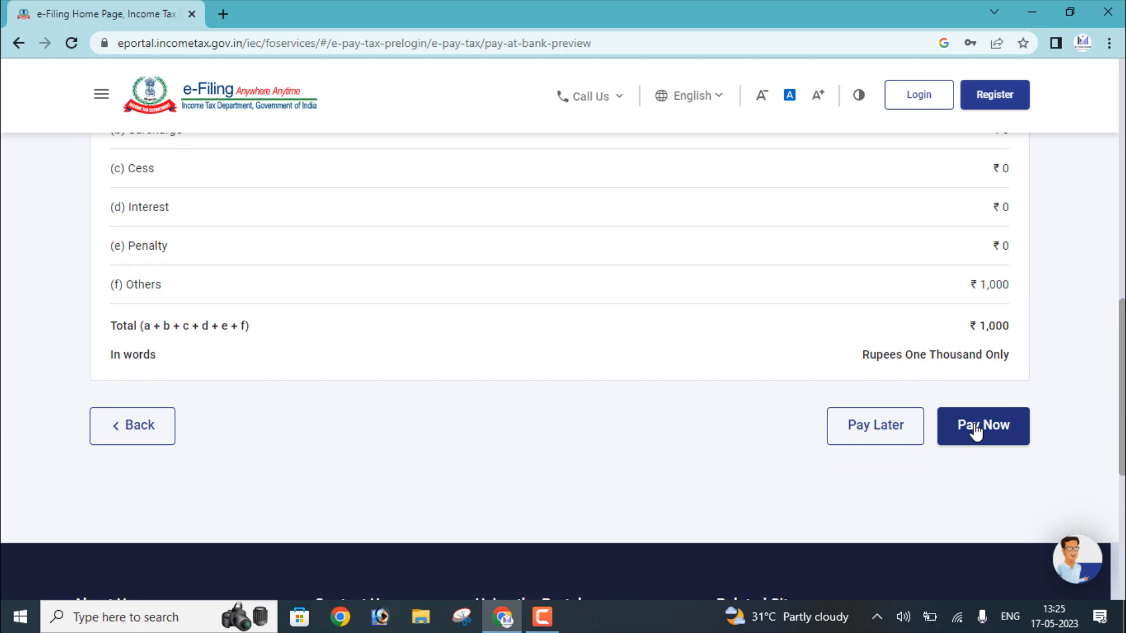
pyautogui.click(975, 430)
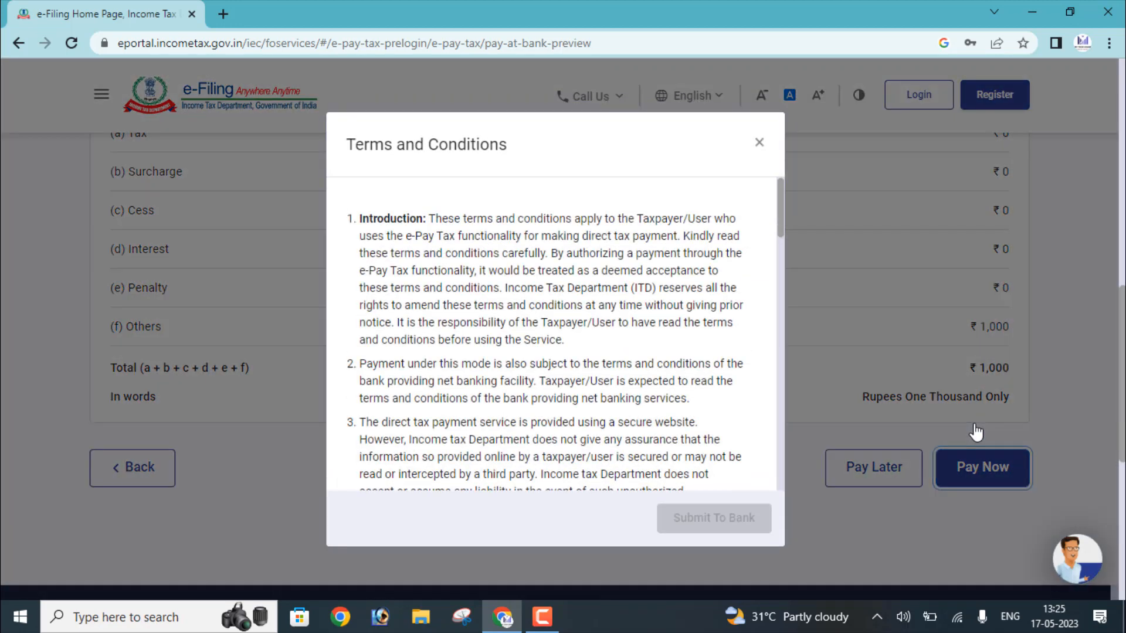
# Accept the terms and conditions and submit the ₹1,000 payment to the bank.
pyautogui.moveTo(779, 219); pyautogui.dragTo(768, 490)
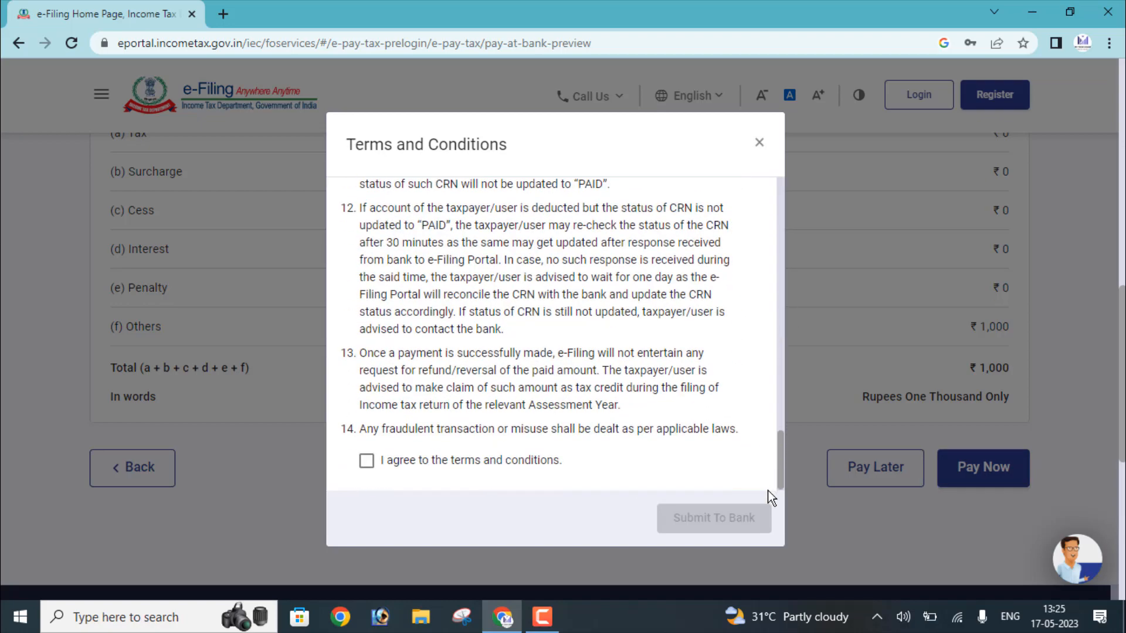
pyautogui.click(503, 463)
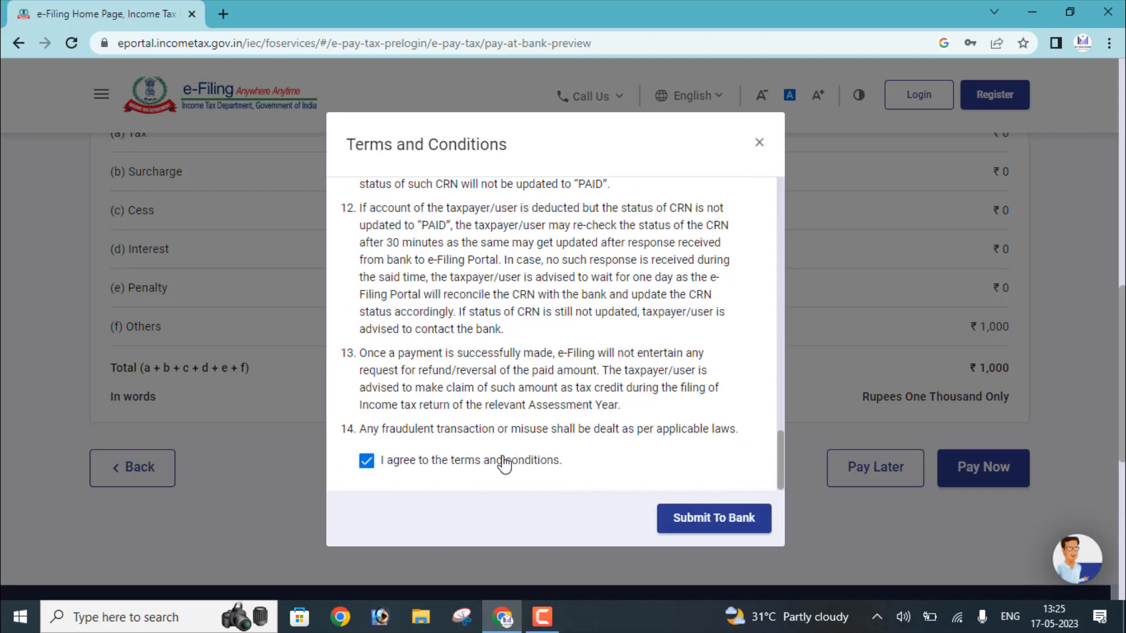
pyautogui.click(736, 525)
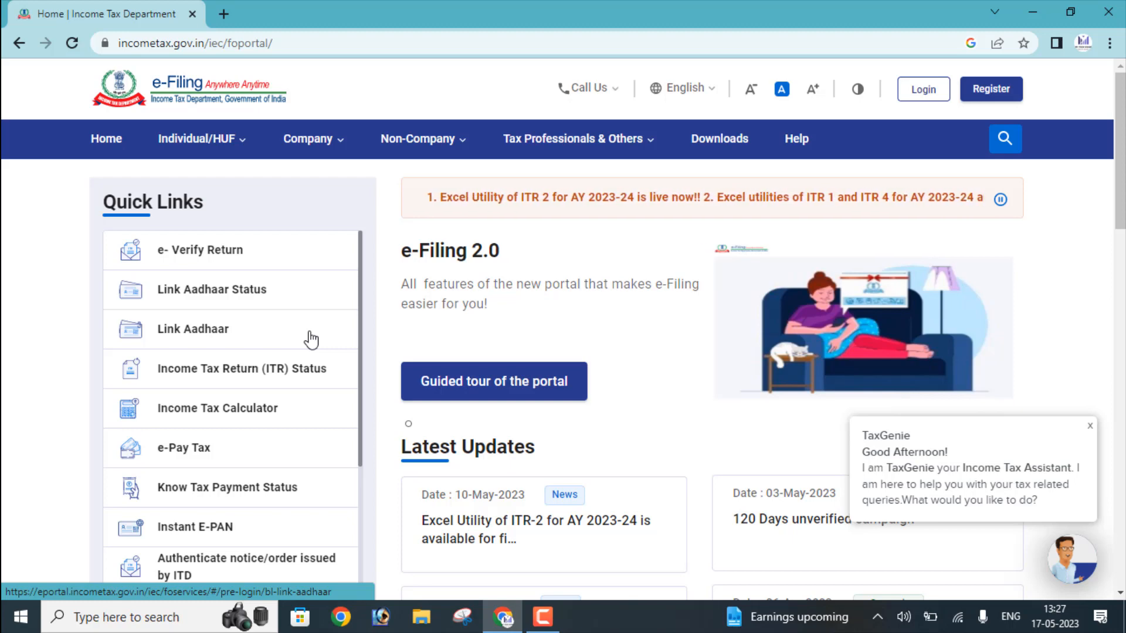
# Open the Link Aadhaar quick link and bring the PAN and Aadhaar Number fields into view.
pyautogui.click(179, 339)
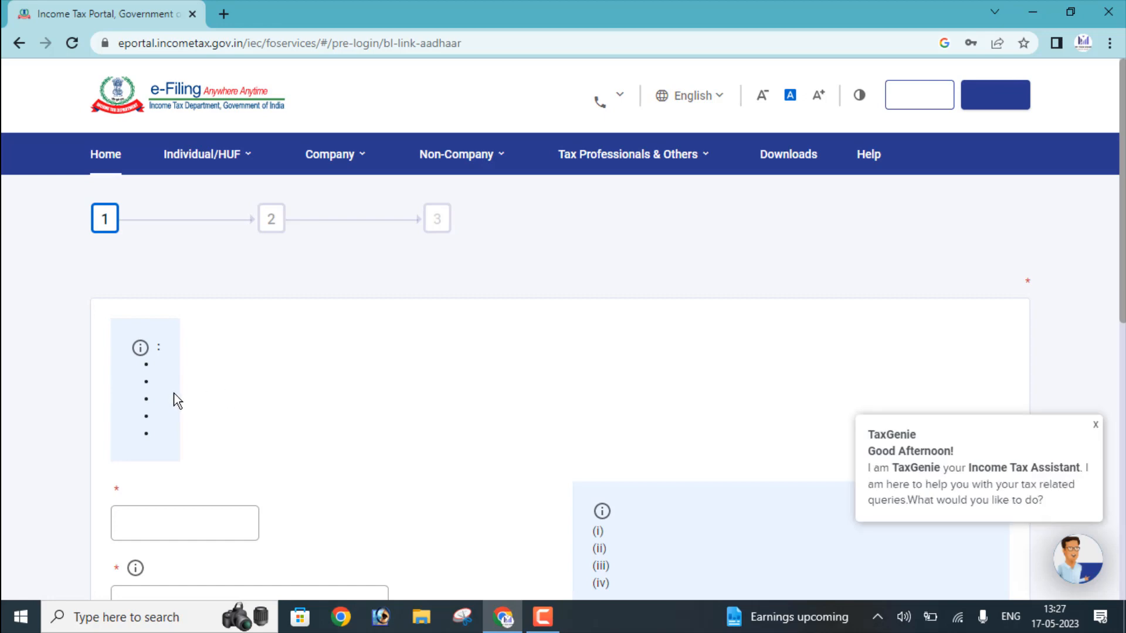
pyautogui.scroll(-3, 205, 420)
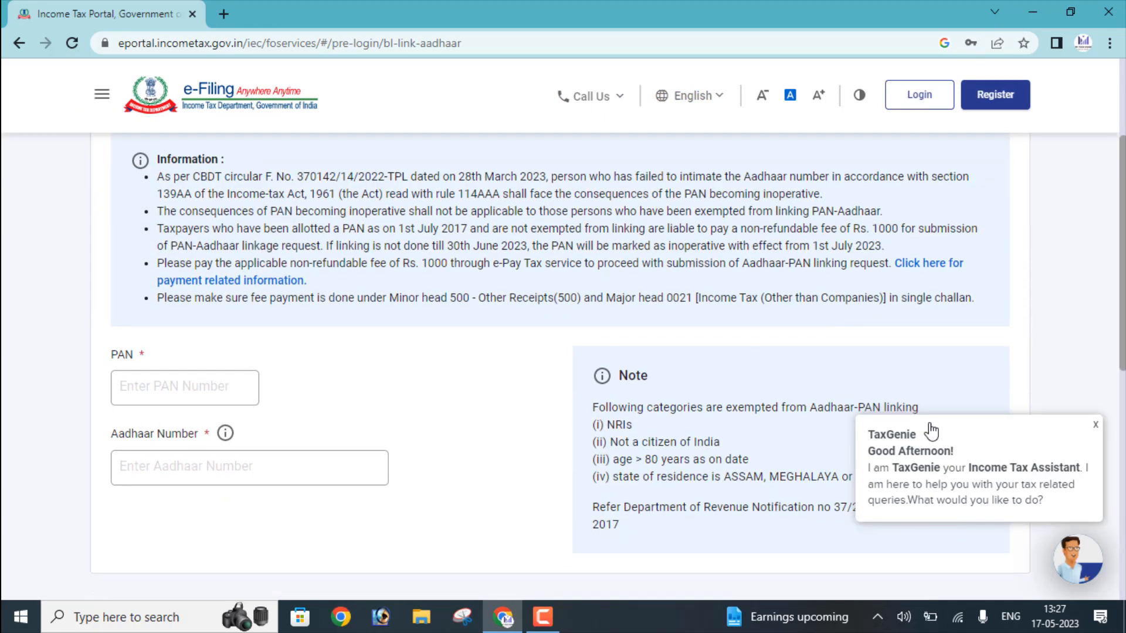
# Enter the PAN and the Aadhaar number, fixing its missing digits, then validate the link.
pyautogui.scroll(-3, 931, 432)
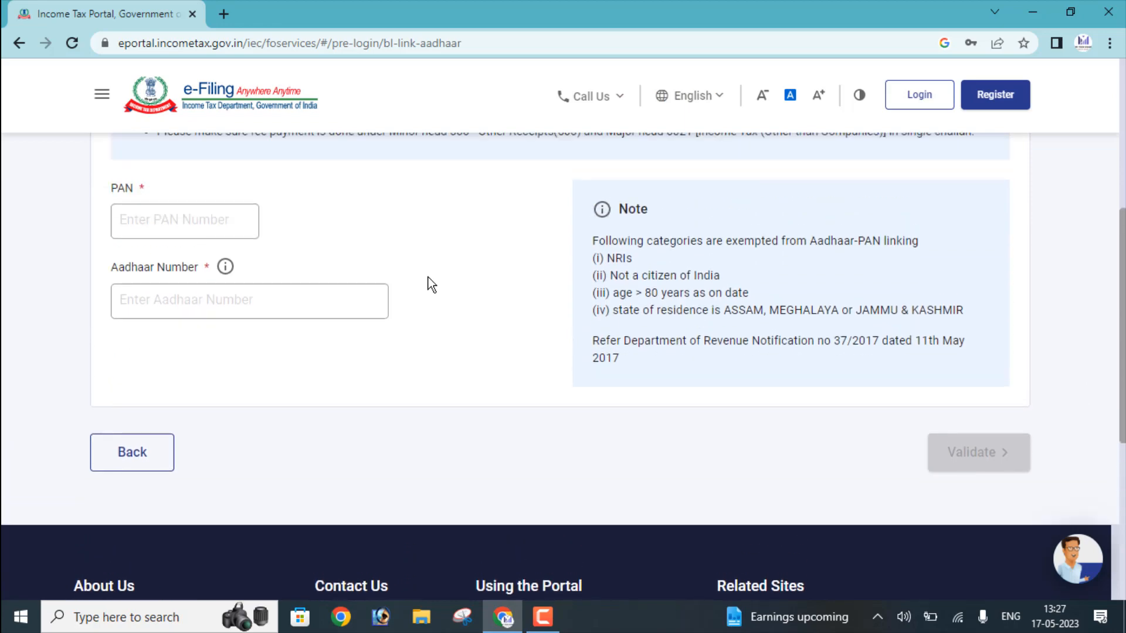
pyautogui.click(181, 230)
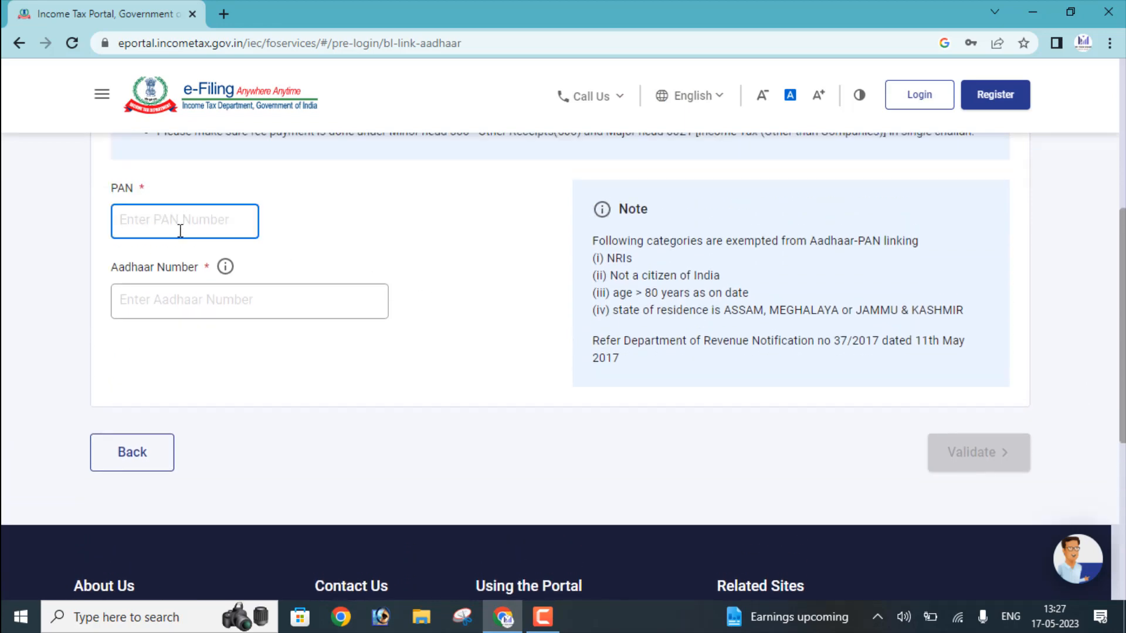
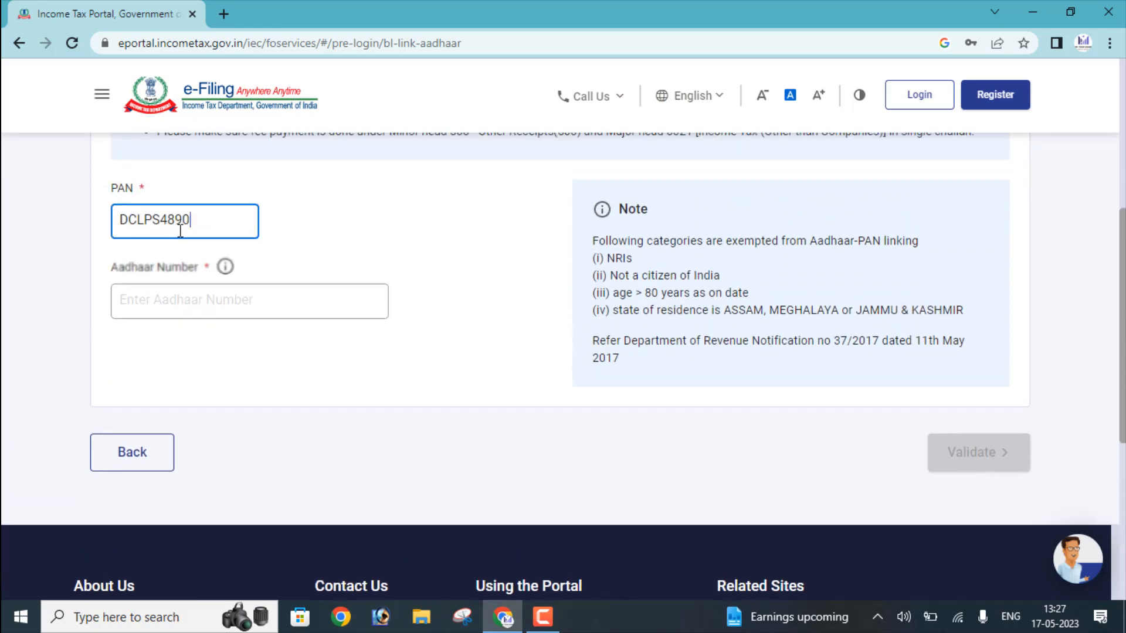
pyautogui.press('Tab')
pyautogui.press('Tab')
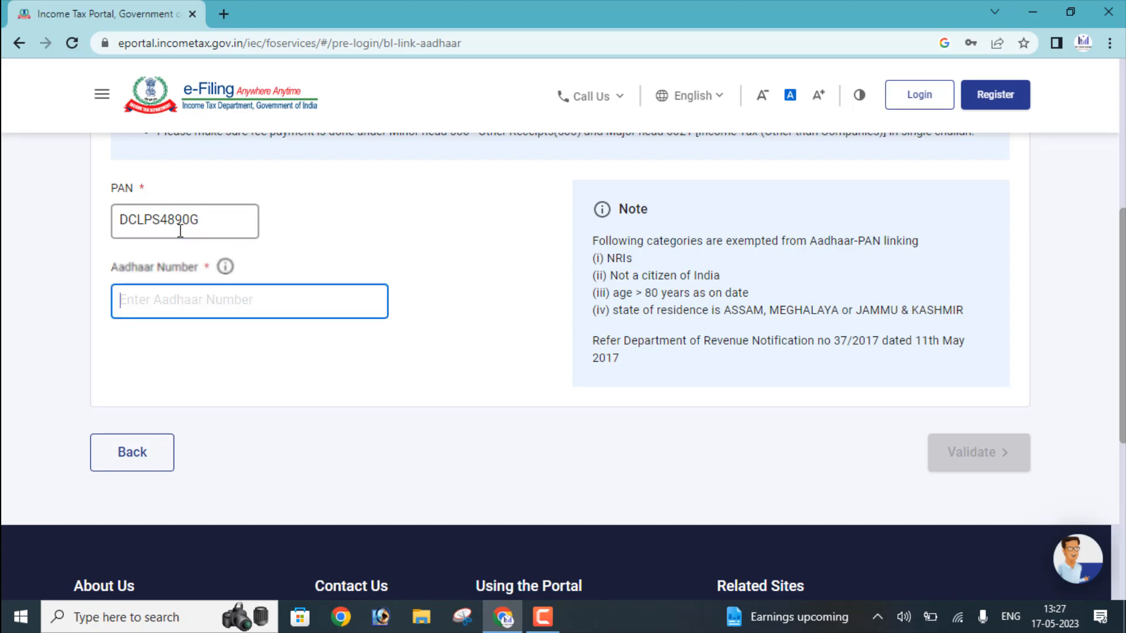
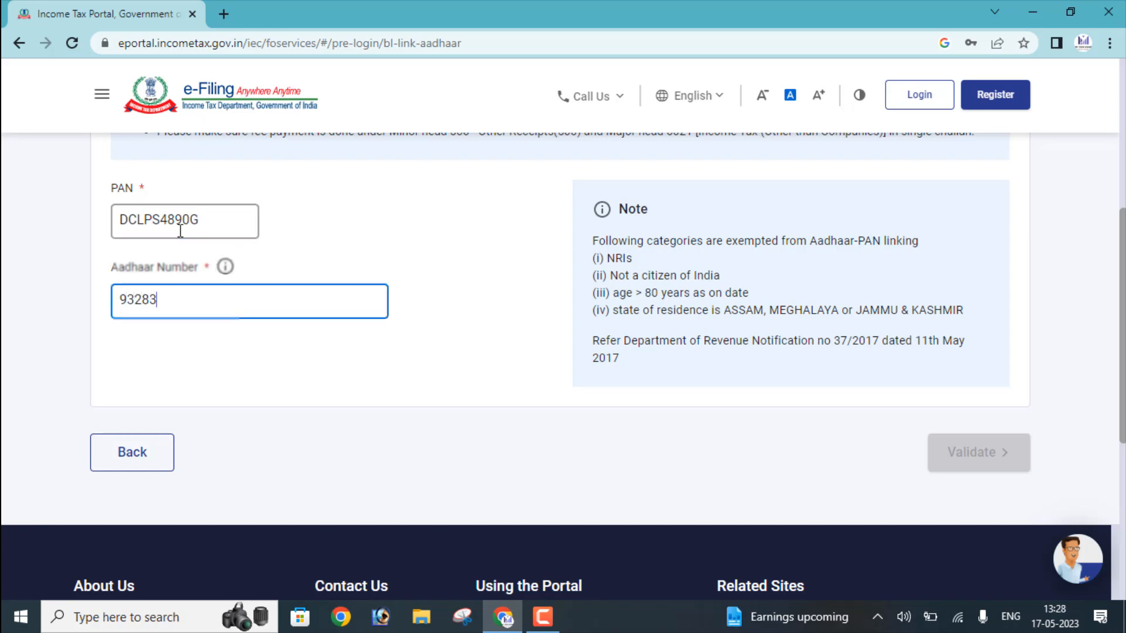
pyautogui.click(182, 299)
pyautogui.write('58')
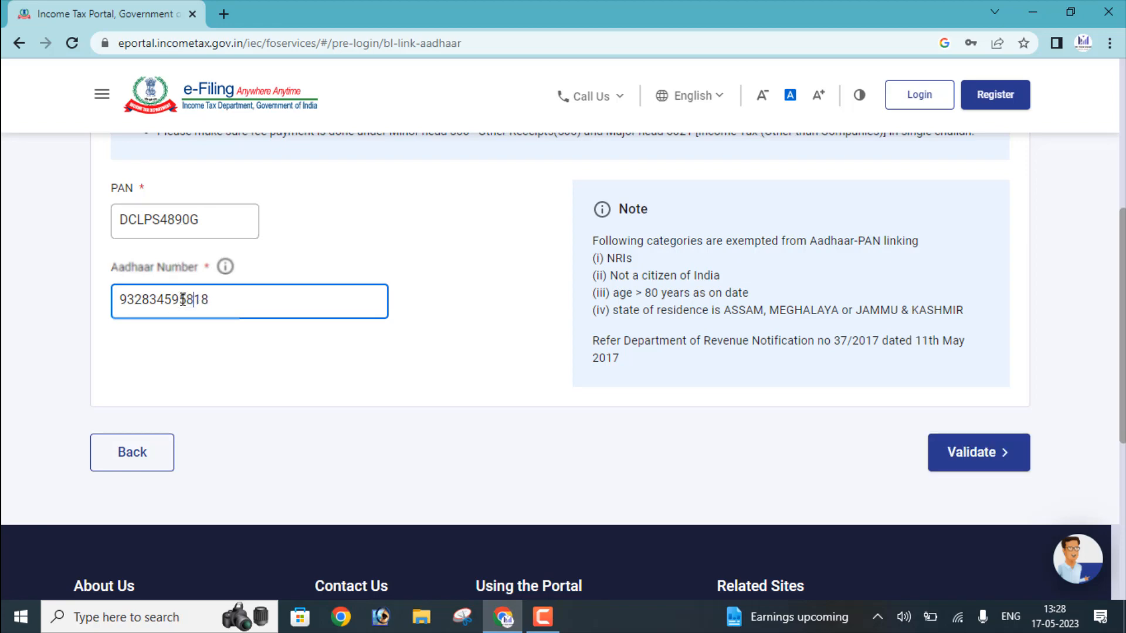
pyautogui.click(958, 467)
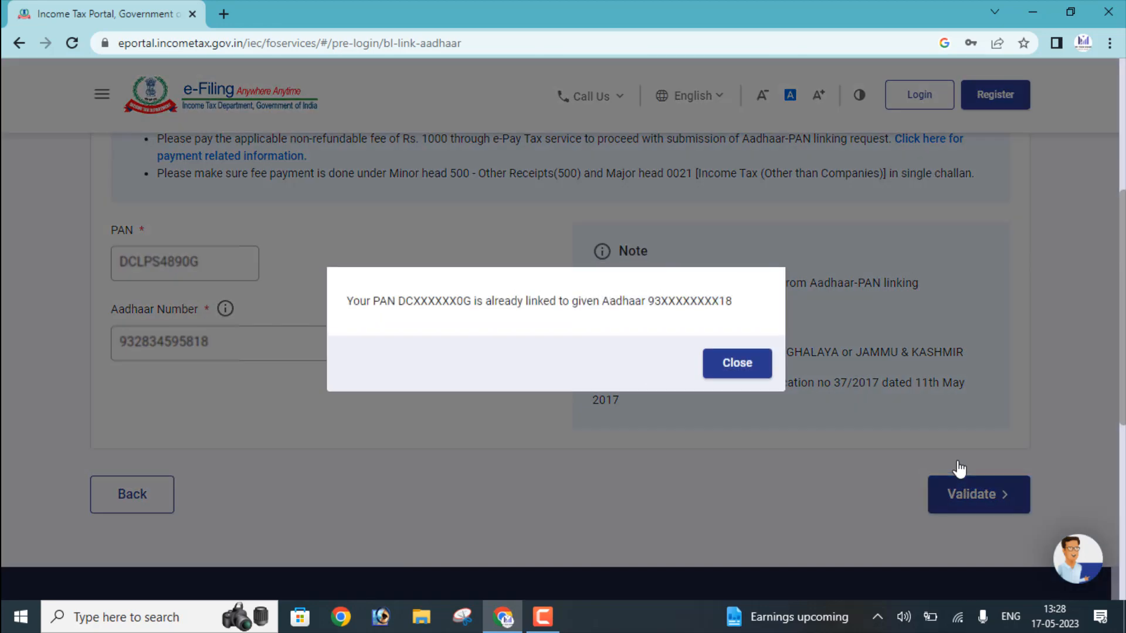